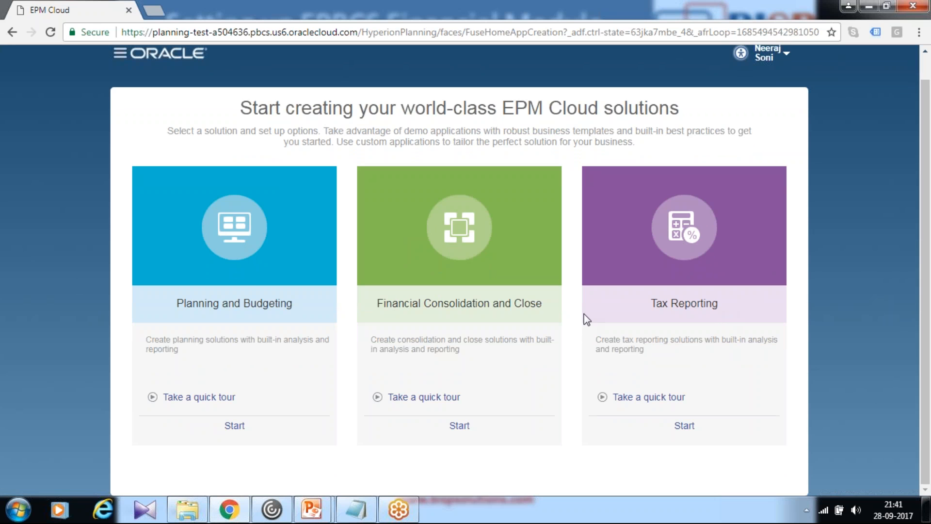
Start creating an Enterprise application under Planning and Budgeting and name it EPBCS
left_click(235, 425)
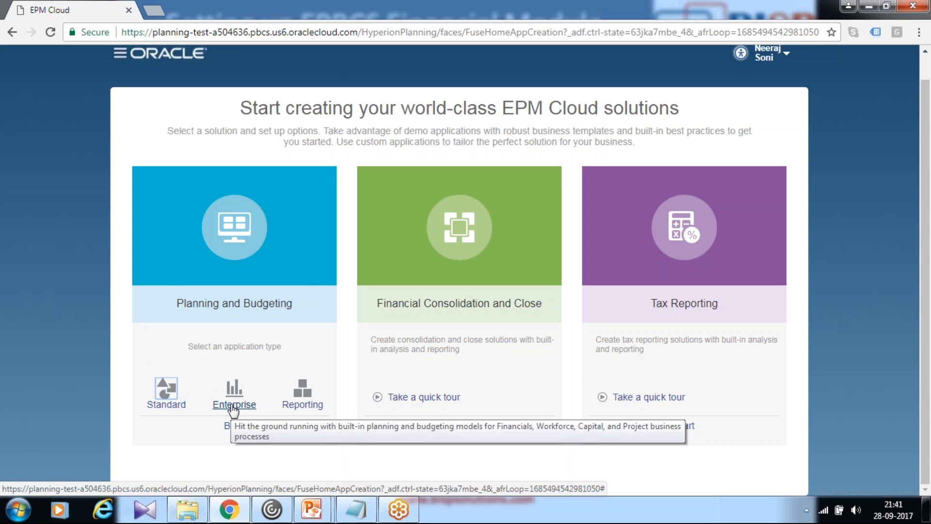
left_click(233, 405)
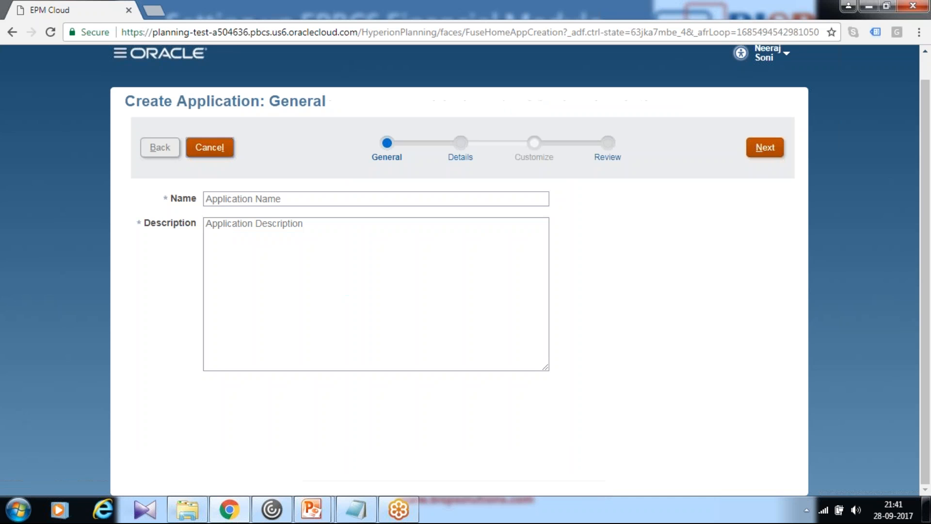
left_click(273, 201)
type("EB")
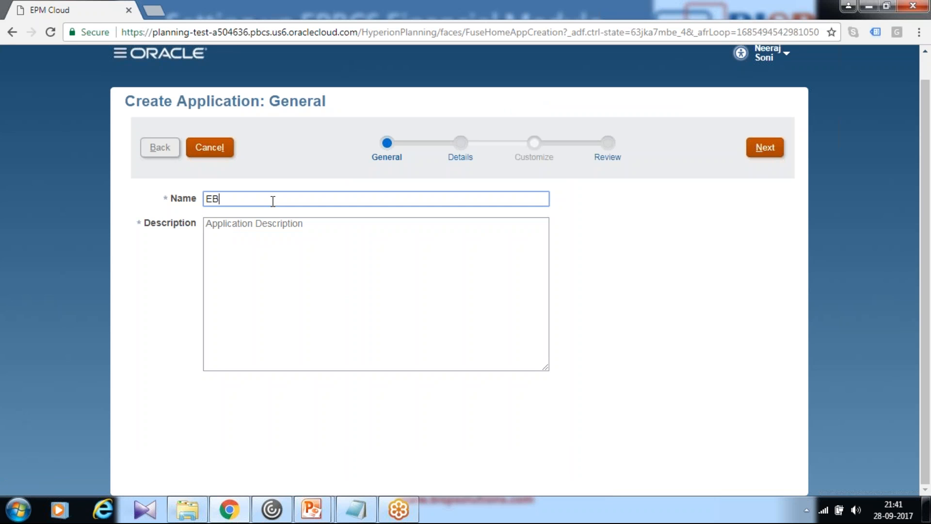
type("PBCS")
key("Tab")
type("S")
left_click(216, 200)
key("BackSpace")
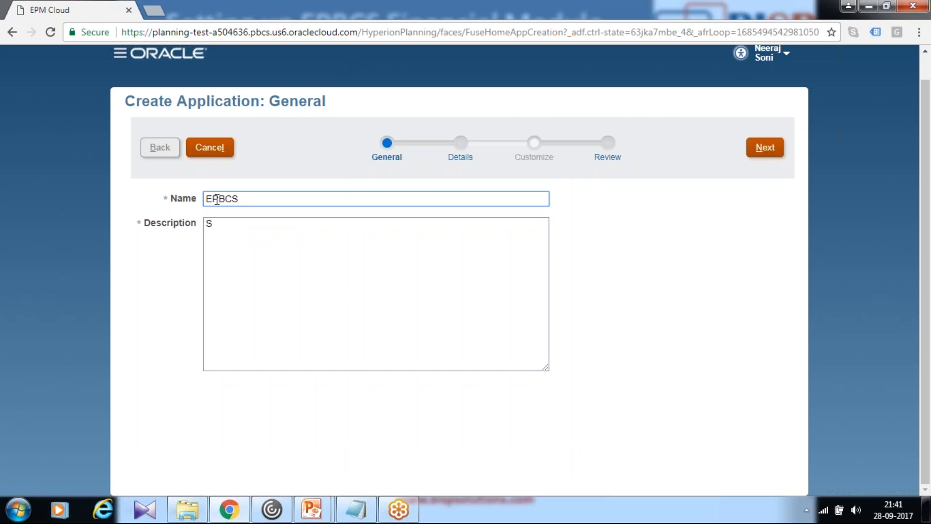
Complete the application description as "Sample workforce application" and continue to the application details
left_click(257, 221)
type("amp")
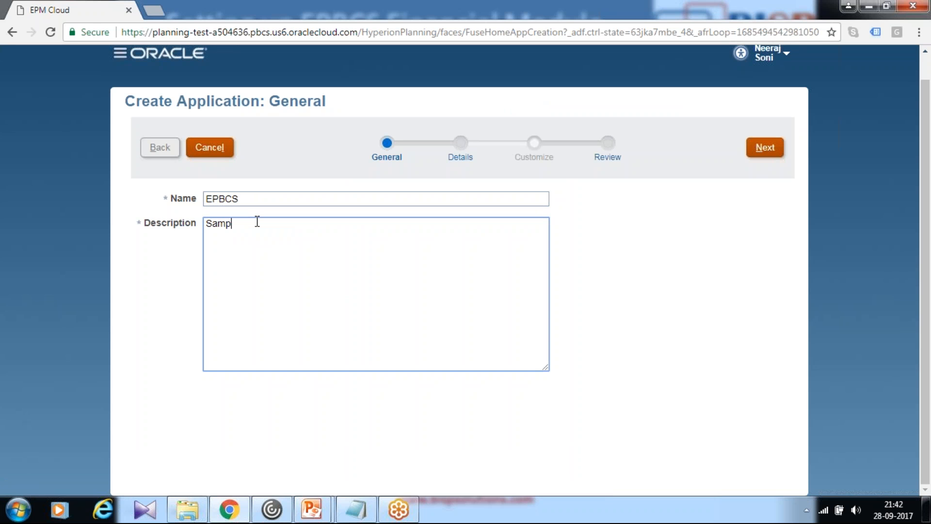
type("le workforce application")
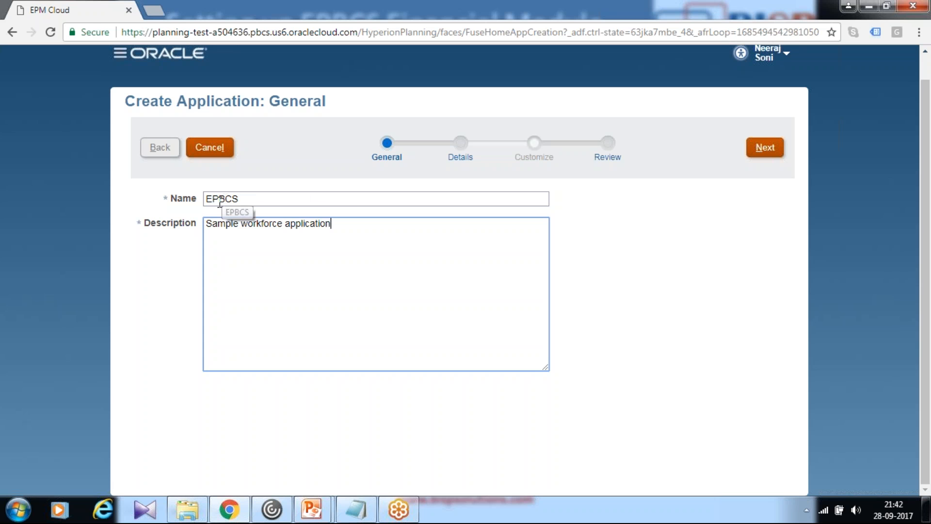
left_click(765, 153)
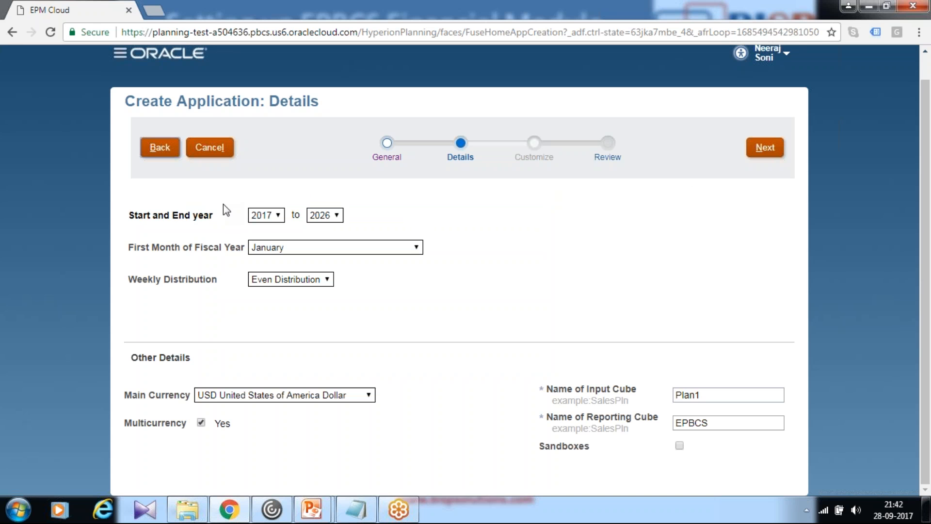
Set the application's start year to 2015 and end year to 2018, and continue to the review
left_click(276, 219)
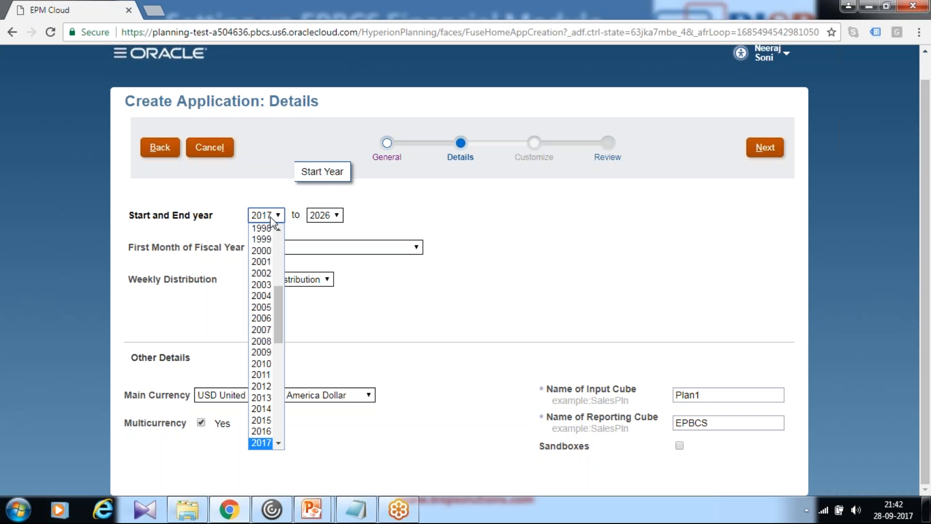
left_click(264, 421)
left_click(321, 220)
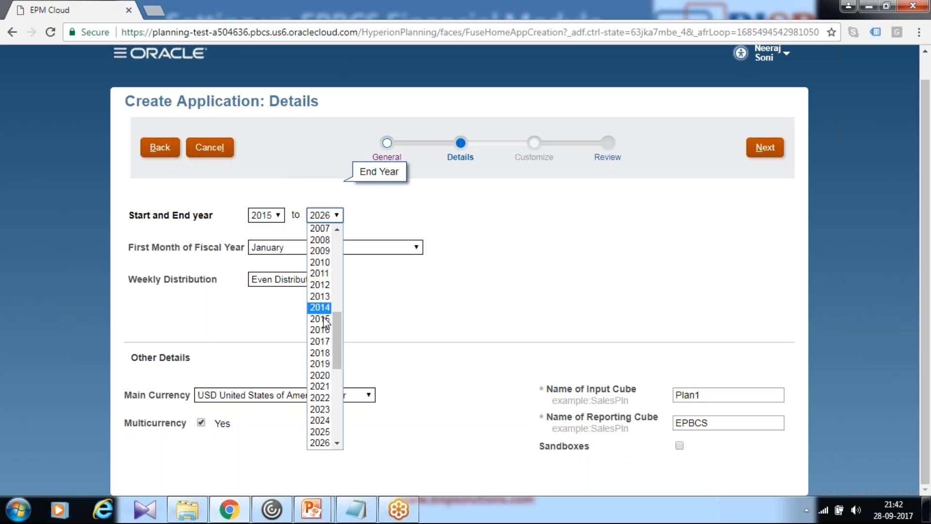
left_click(318, 354)
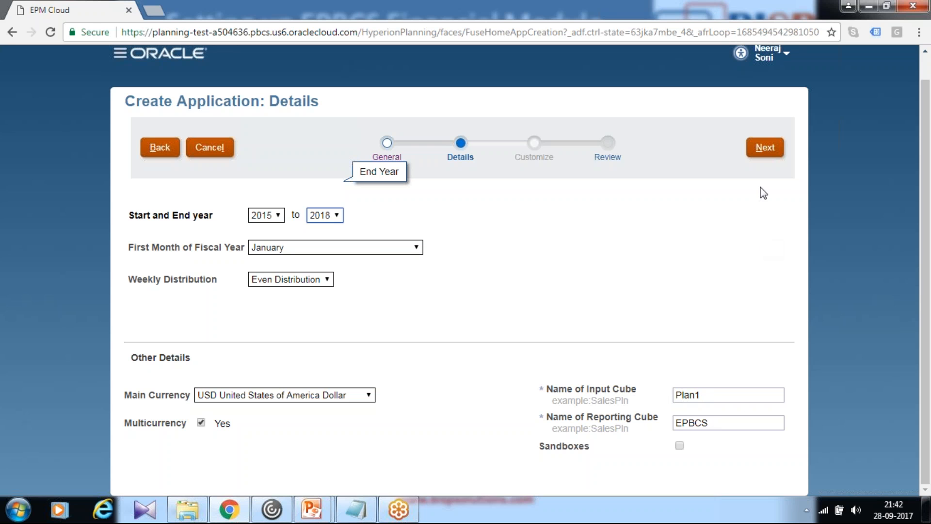
left_click(764, 148)
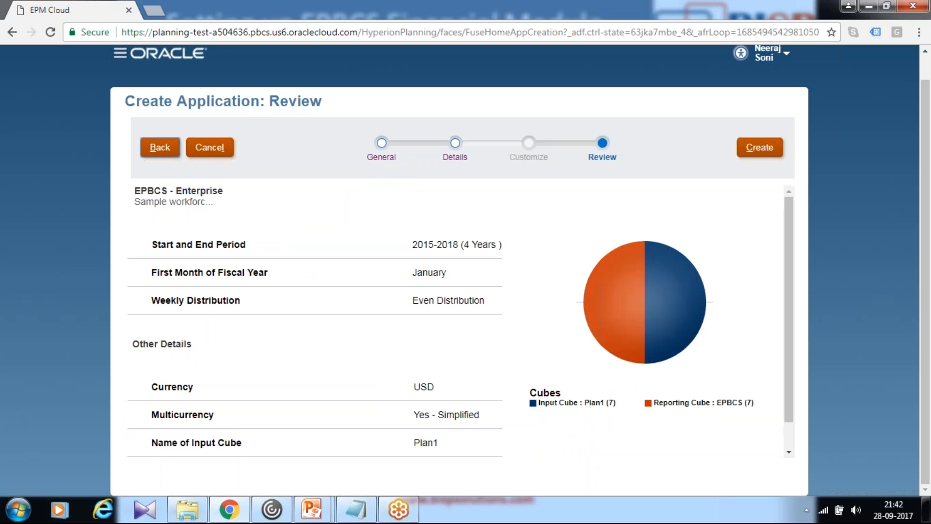
Review the application summary, create the application and acknowledge its creation status
scroll(495, 308, "down", 1)
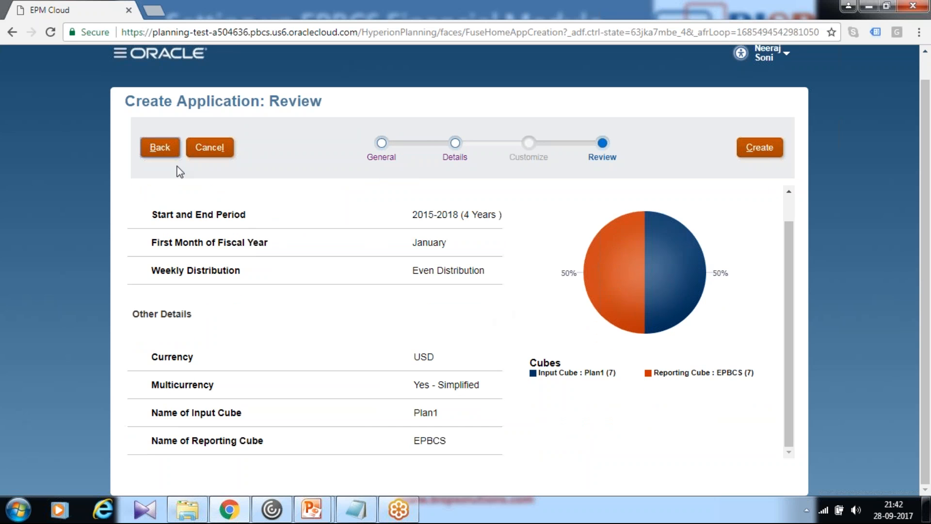
mouse_move(678, 297)
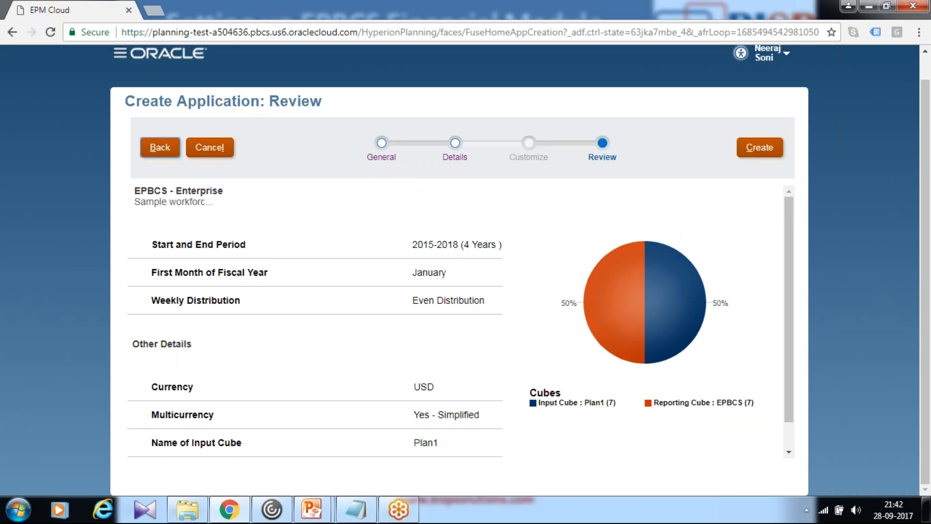
left_click(753, 151)
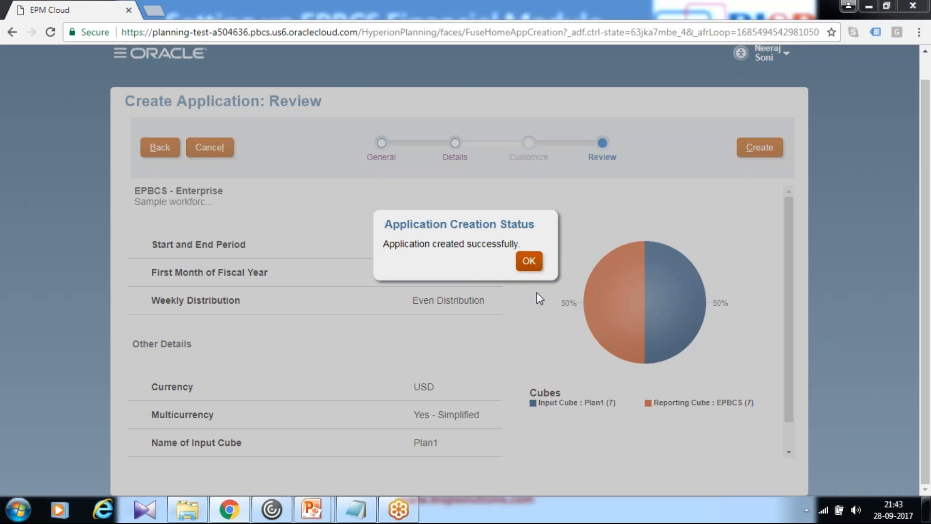
left_click(538, 268)
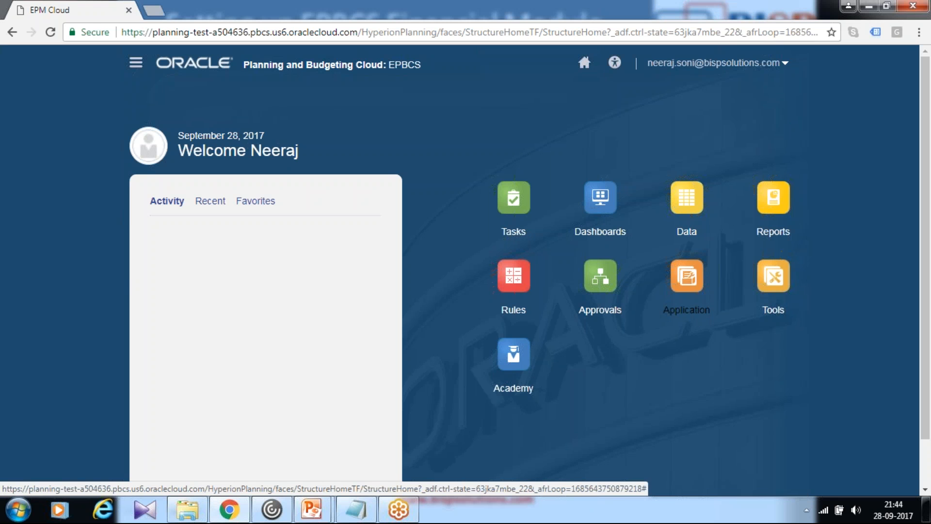
Open the application's configuration for Workforce and bring up its Enable Features settings
left_click(695, 313)
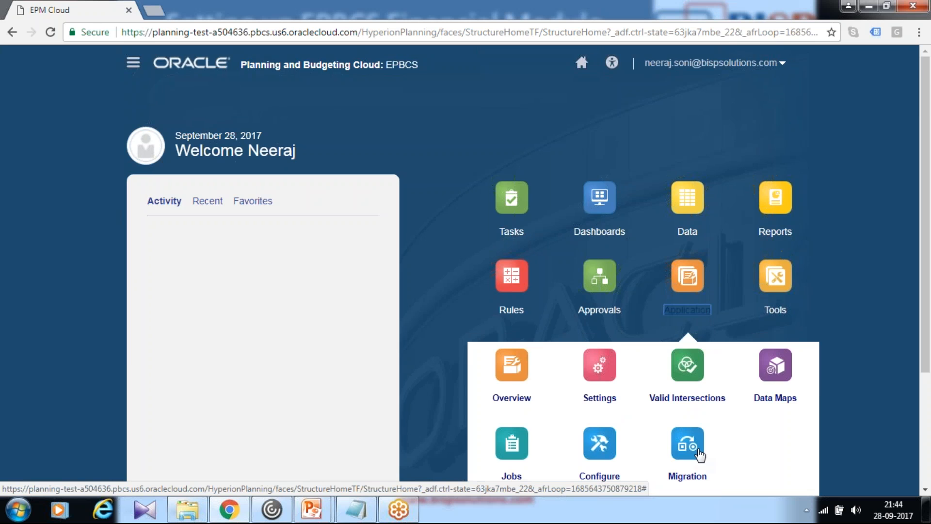
scroll(701, 449, "down", 3)
left_click(597, 341)
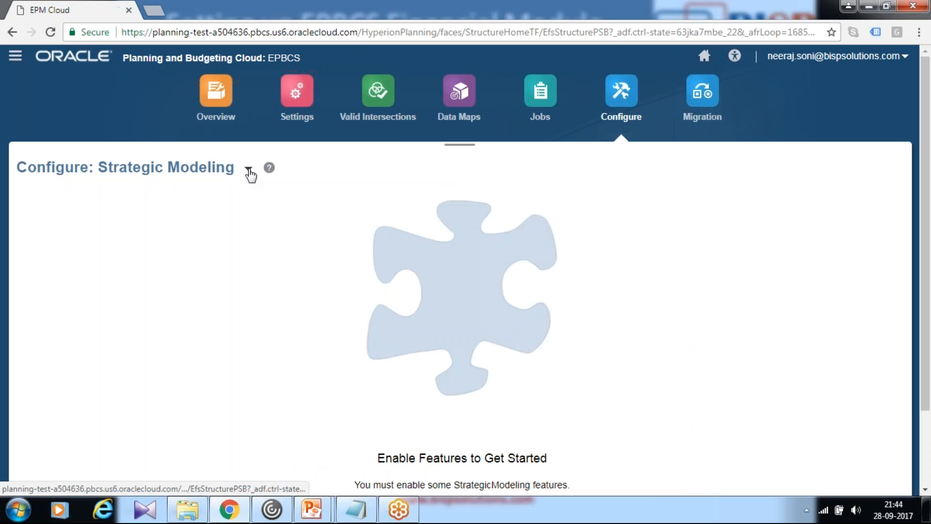
left_click(248, 168)
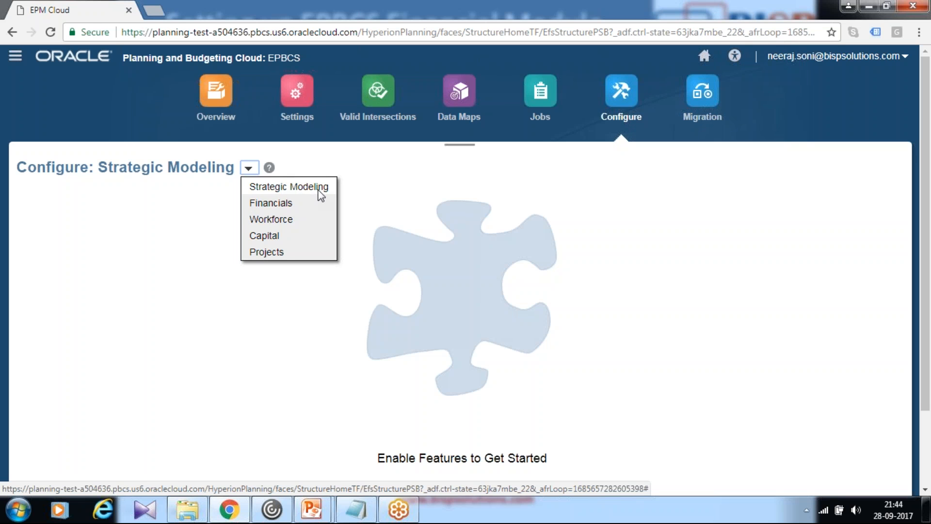
left_click(272, 218)
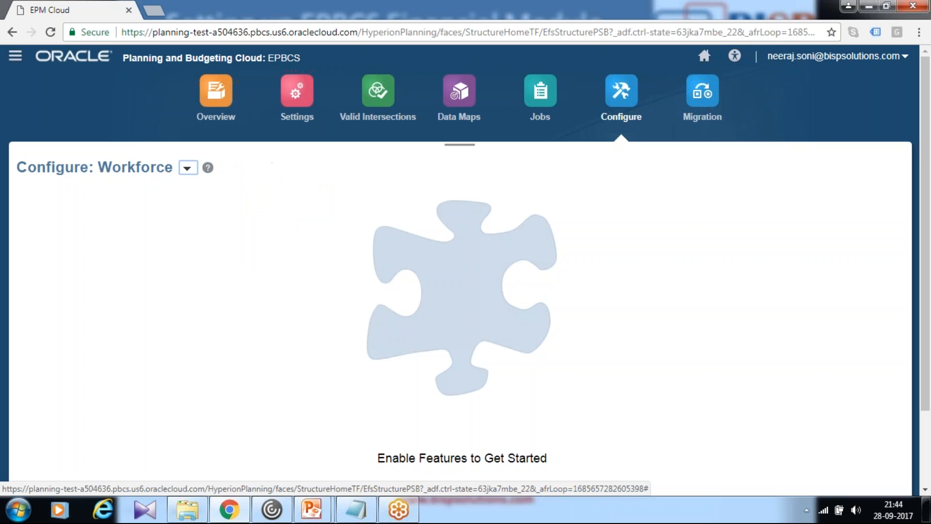
scroll(620, 281, "down", 2)
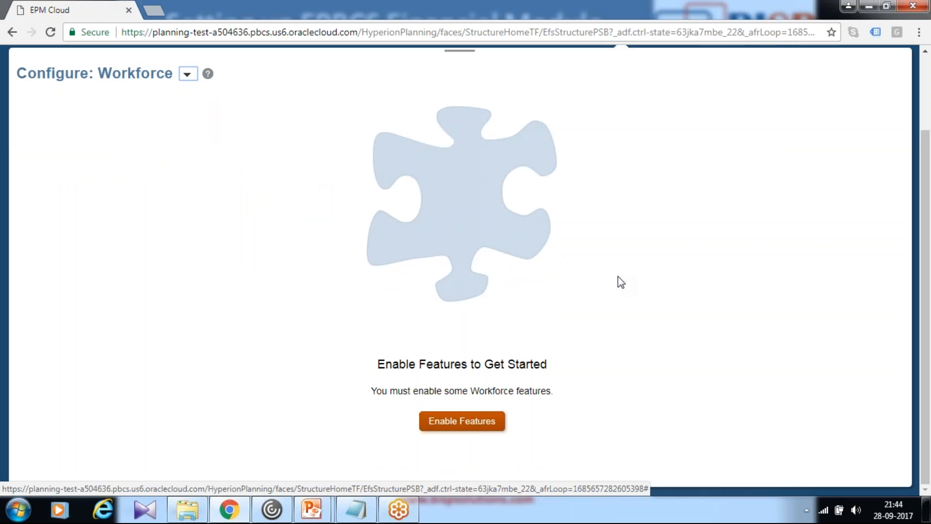
left_click(454, 424)
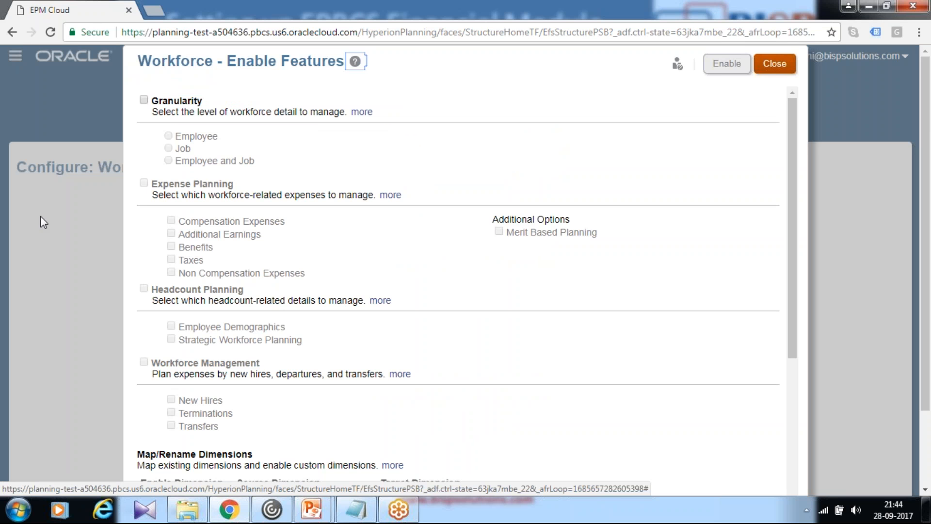
Select Granularity at Employee and Job level, and Expense Planning with Additional Earnings, Benefits, Taxes and Non Compensation Expenses
left_click(144, 100)
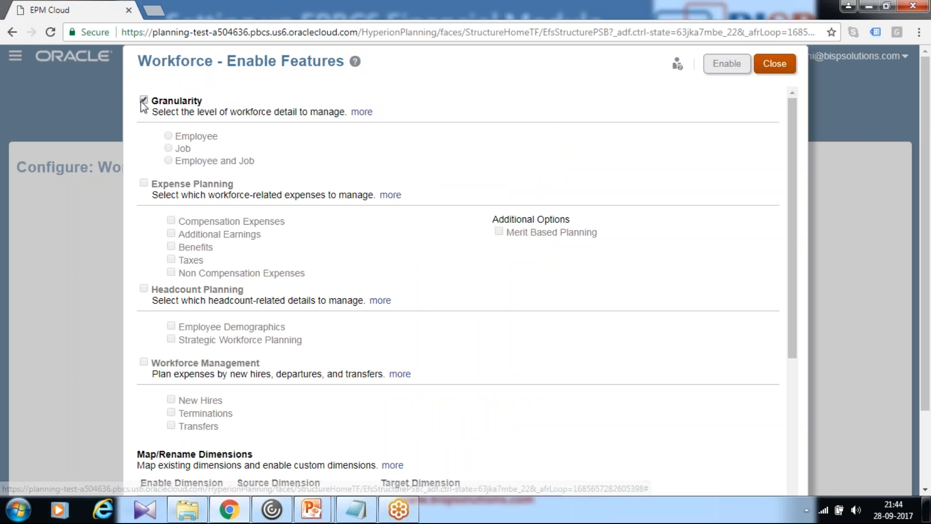
left_click(171, 161)
left_click(144, 184)
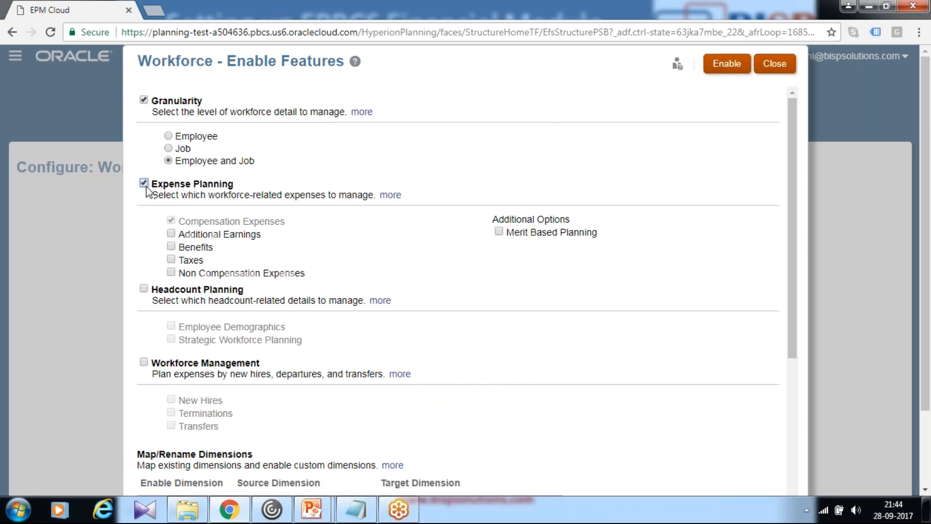
left_click(171, 234)
left_click(171, 246)
left_click(171, 260)
left_click(171, 272)
Select Headcount Planning with the Employee Demographics option
scroll(345, 280, "down", 2)
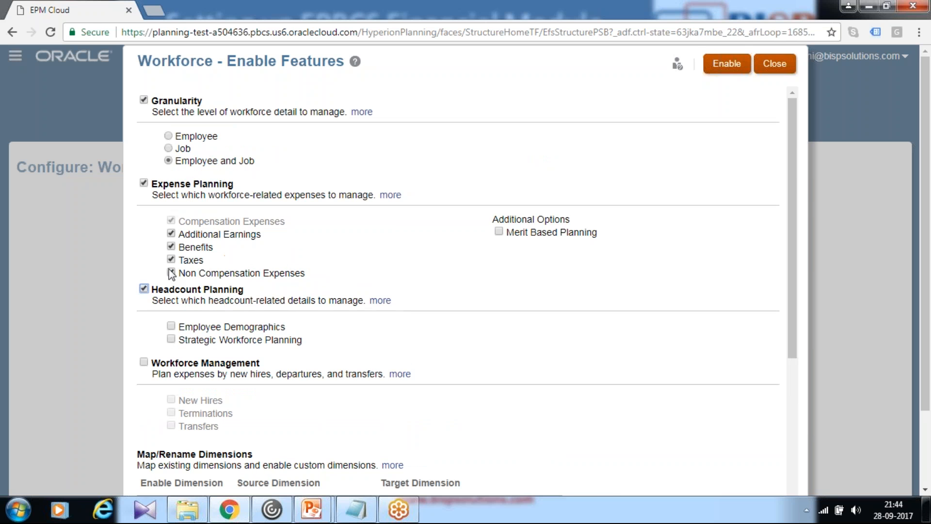
scroll(176, 296, "down", 5)
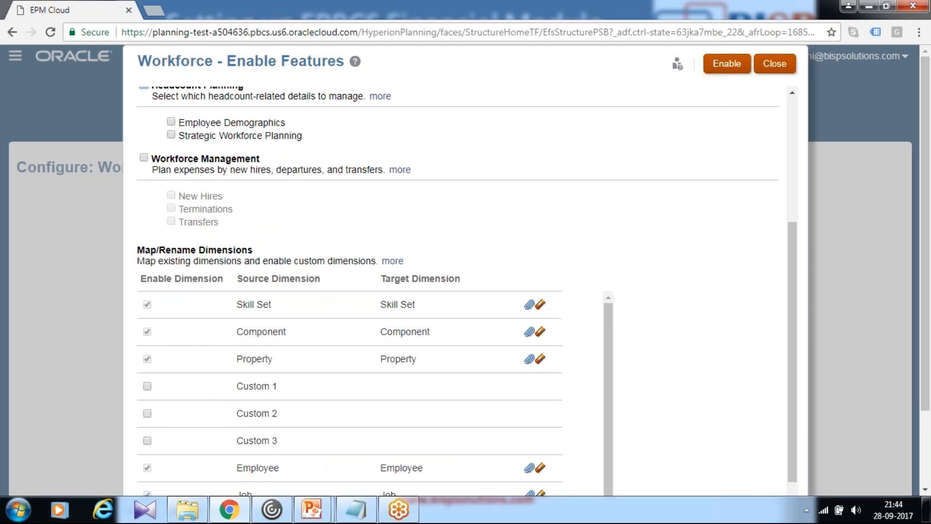
left_click(171, 122)
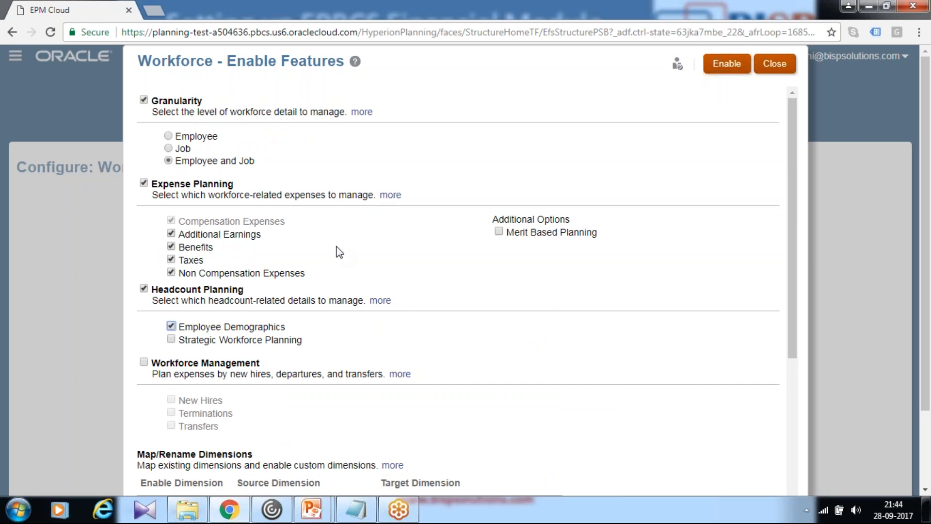
Select Workforce Management with New Hires, Terminations and Transfers
scroll(359, 218, "down", 3)
left_click(144, 226)
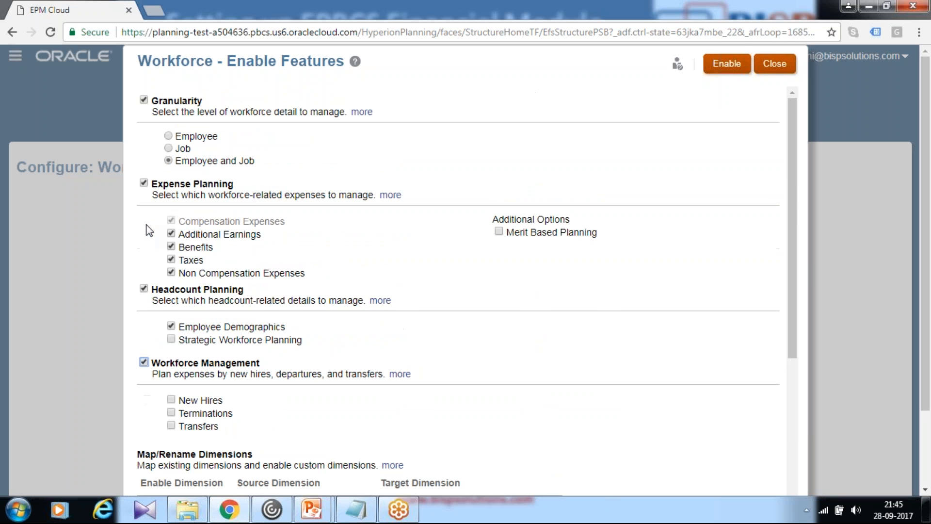
scroll(313, 250, "down", 2)
scroll(305, 258, "down", 3)
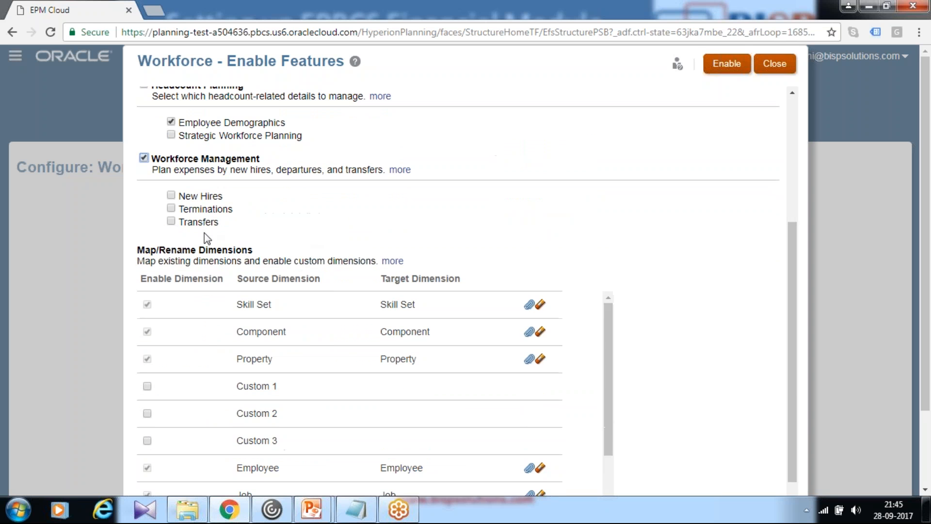
left_click(171, 195)
scroll(405, 241, "down", 2)
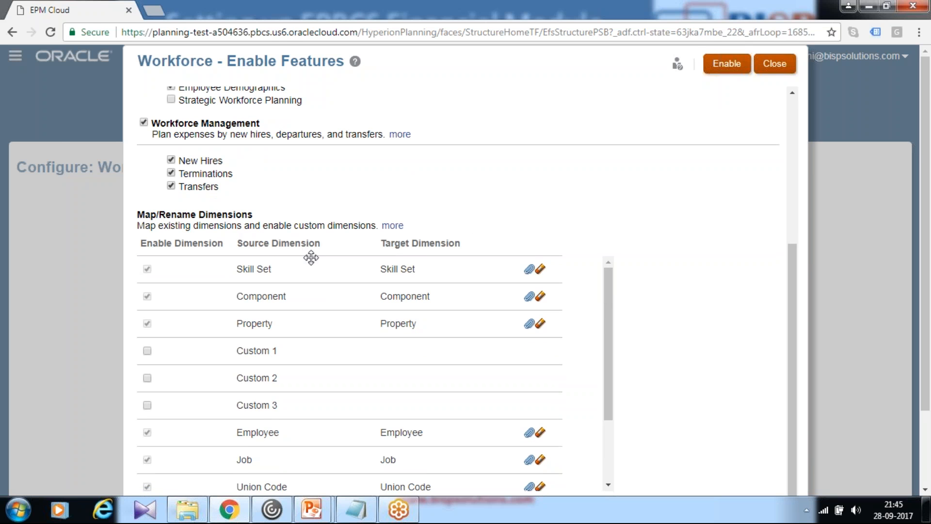
Check the Map/Rename Dimensions list, enable the selected Workforce features and confirm the operation
scroll(306, 252, "down", 4)
scroll(304, 287, "down", 1)
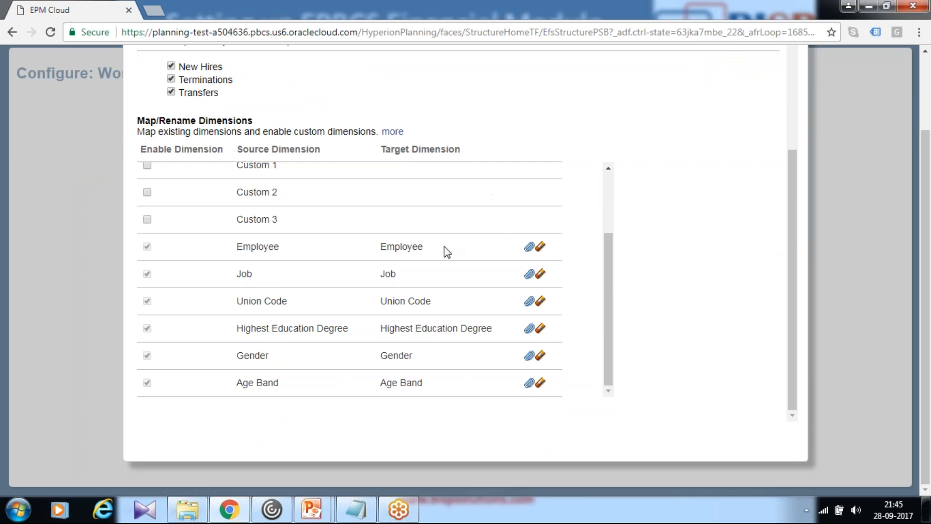
scroll(373, 189, "up", 4)
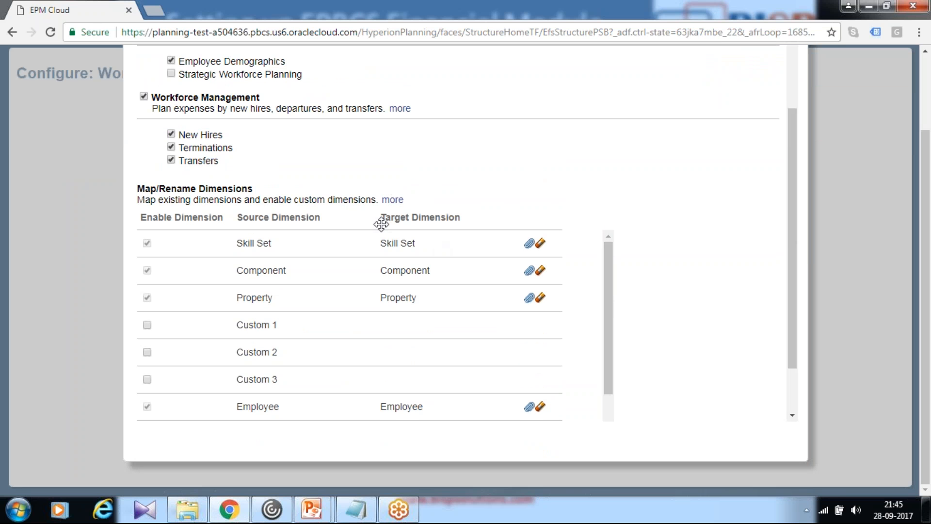
scroll(430, 291, "down", 5)
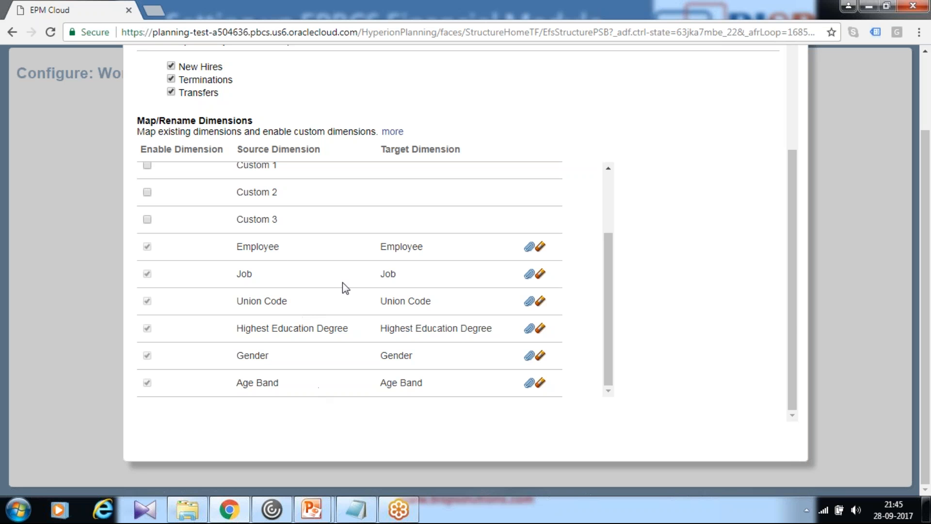
scroll(658, 281, "up", 10)
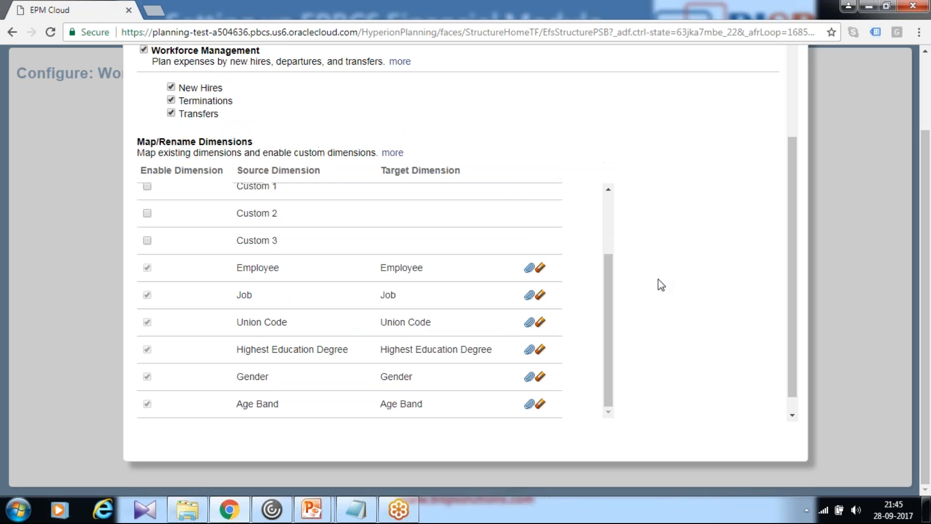
scroll(668, 269, "down", 4)
scroll(668, 268, "up", 4)
left_click(735, 70)
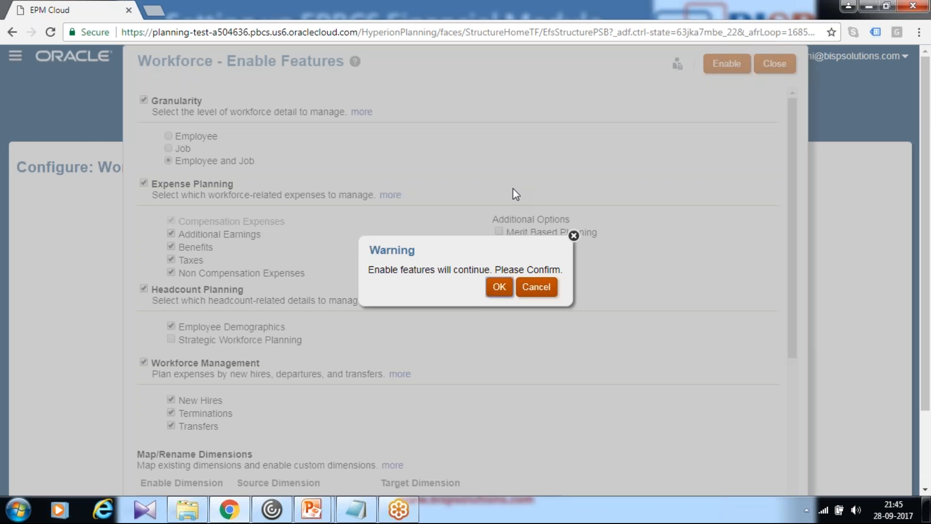
left_click(499, 286)
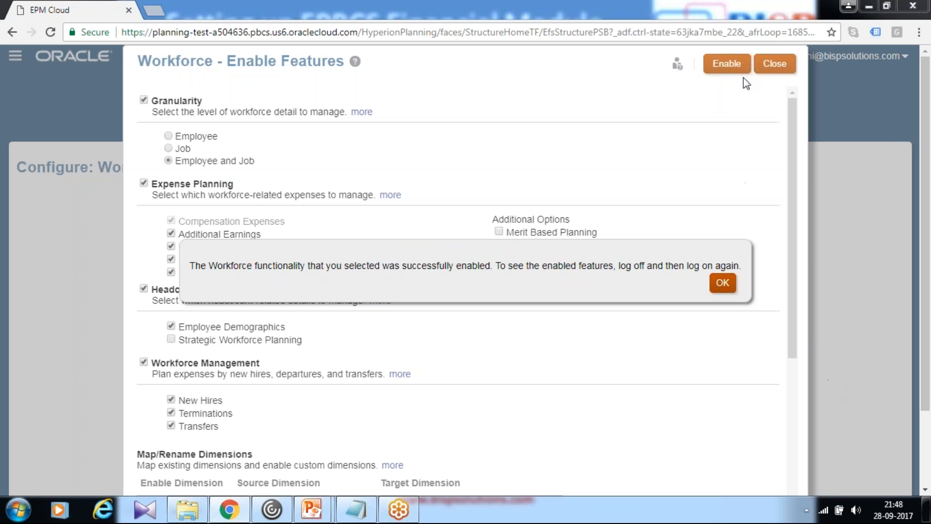
Close the Workforce feature setup, end the session and log back in to the EPBCS application
left_click(723, 283)
left_click(774, 64)
left_click(905, 56)
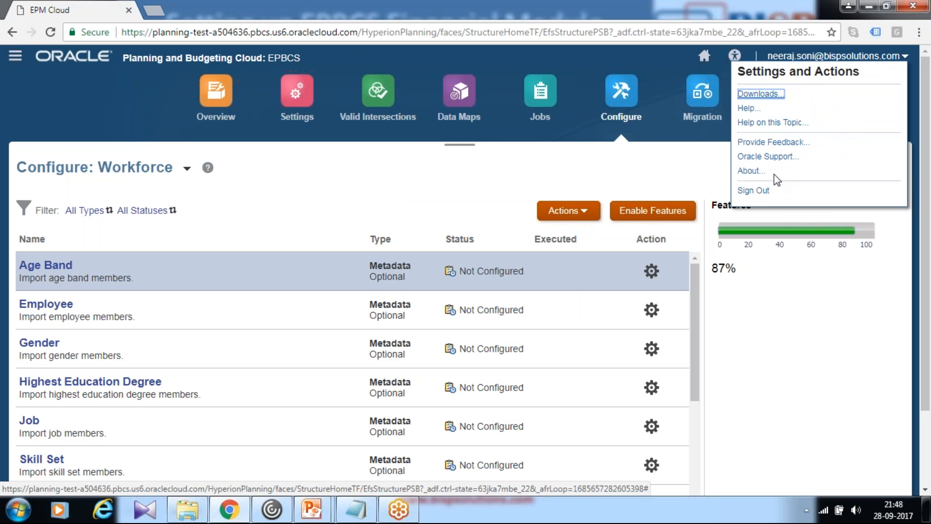
left_click(754, 190)
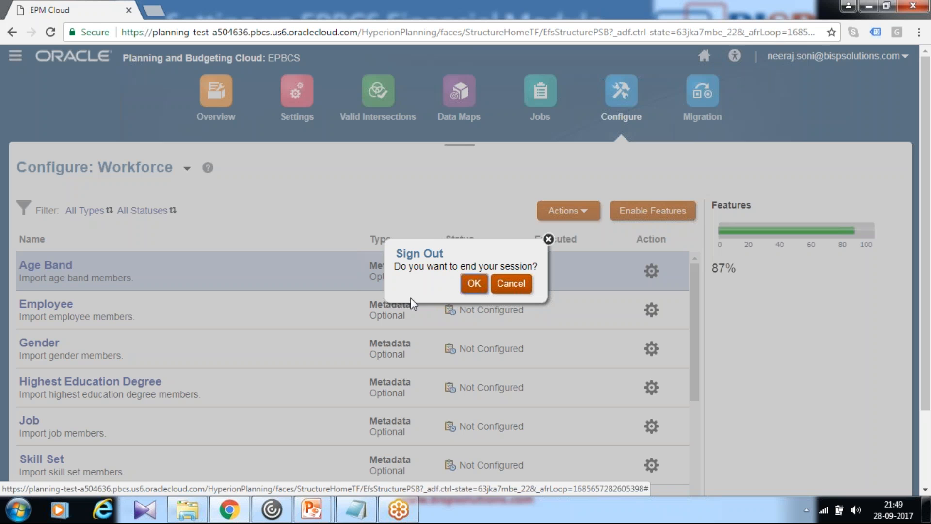
left_click(474, 284)
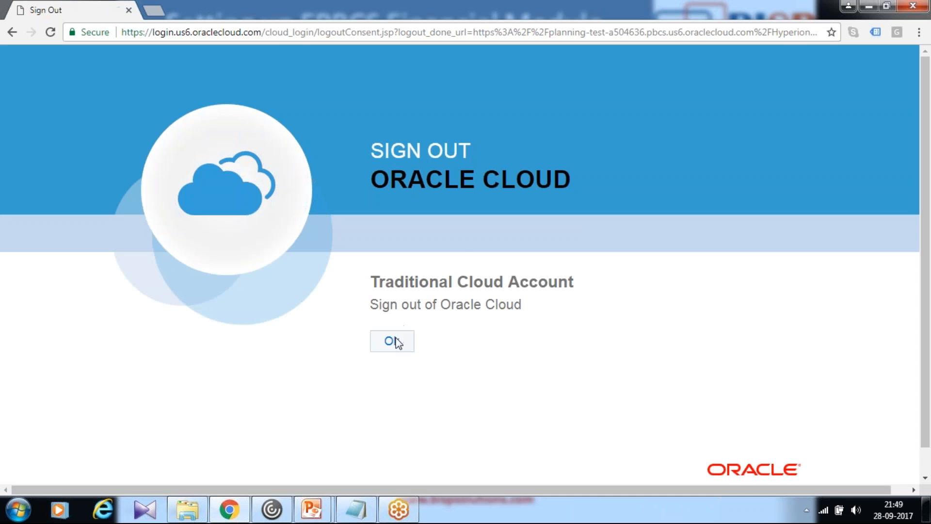
left_click(394, 342)
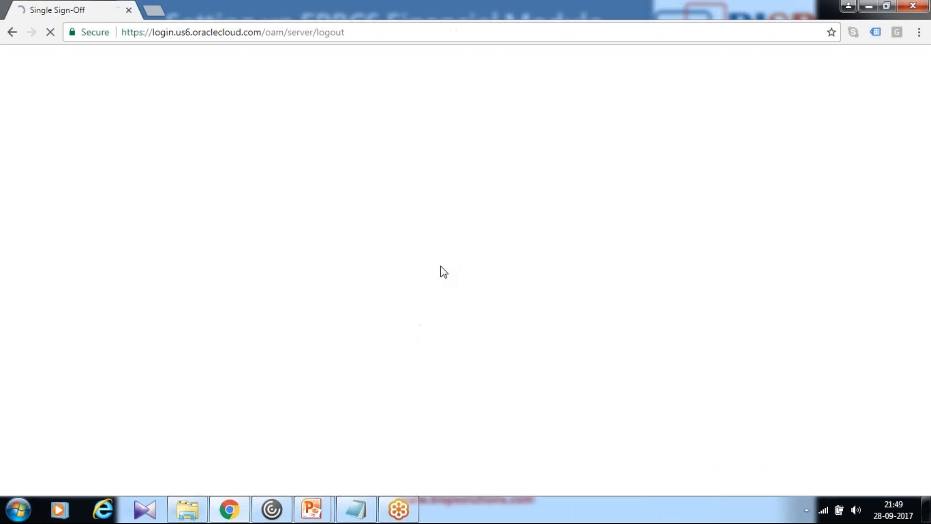
left_click(405, 412)
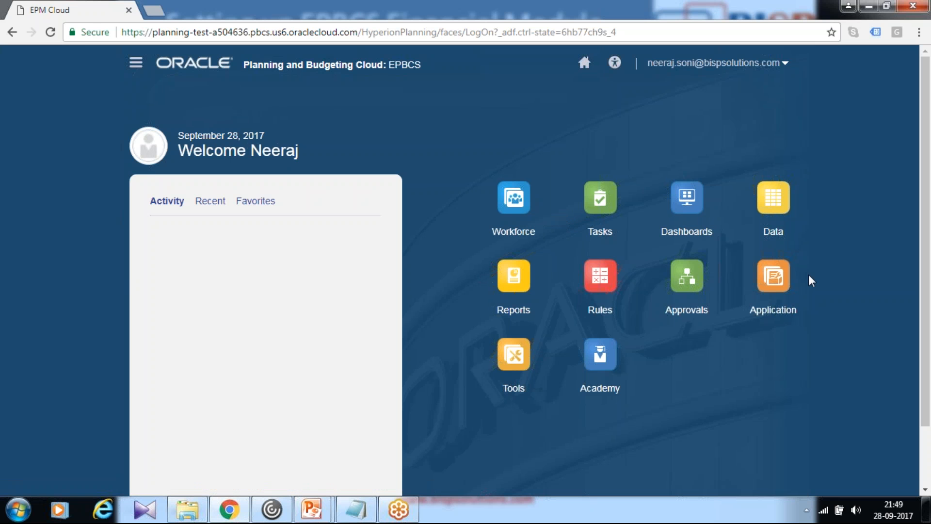
Open the Dimensions editor and review the list of available dimensions
left_click(773, 294)
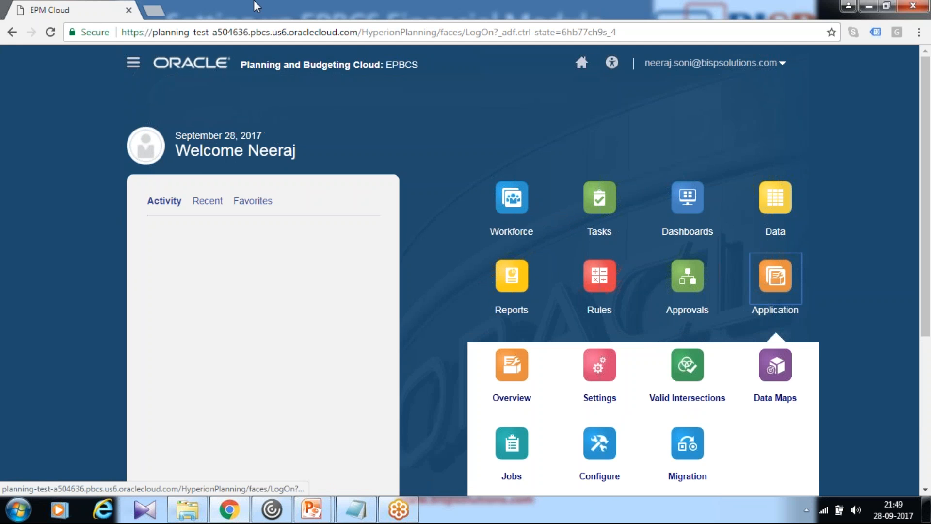
left_click(136, 62)
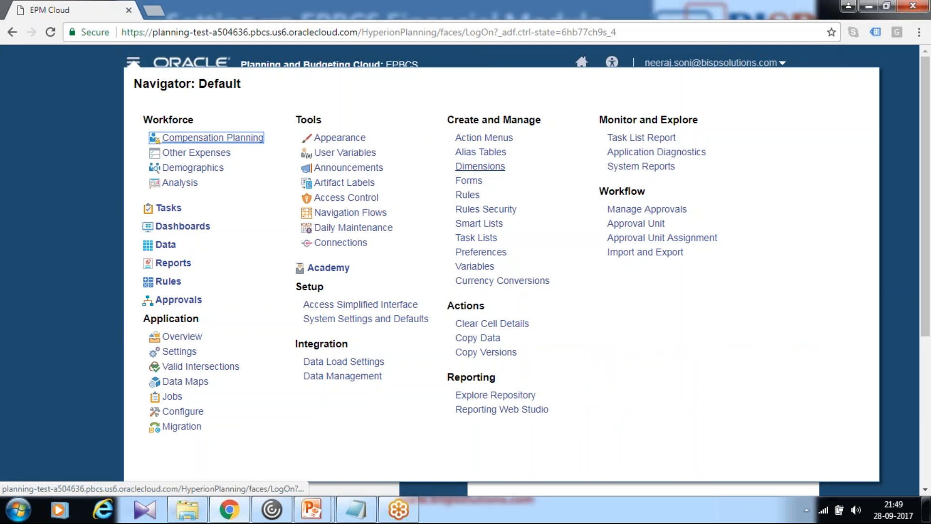
left_click(488, 167)
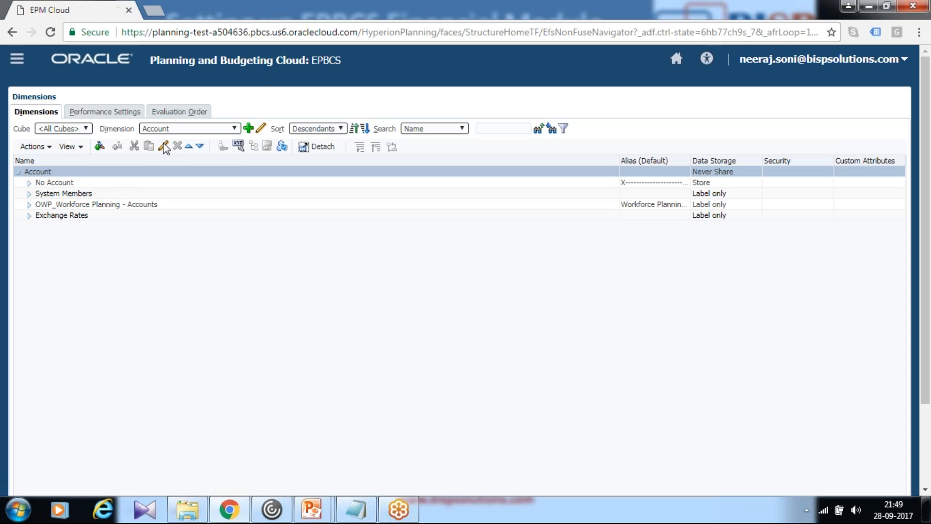
left_click(209, 126)
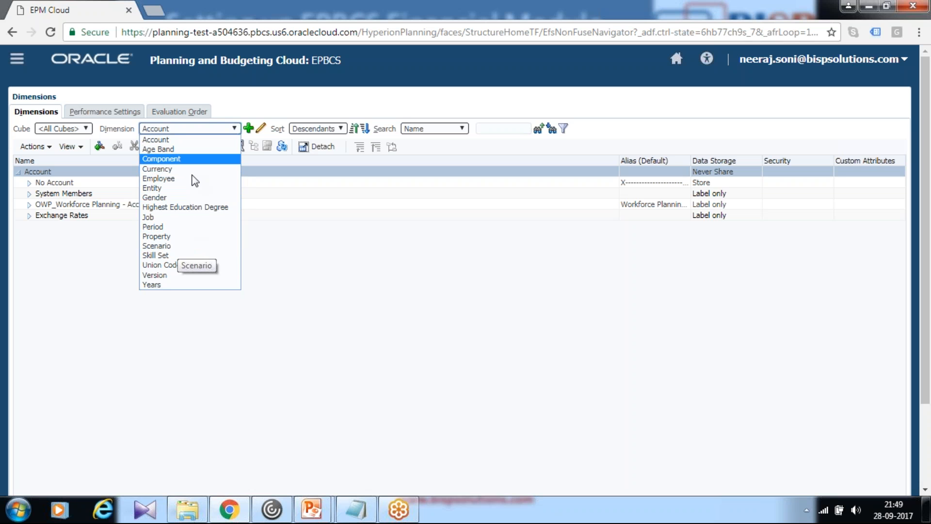
left_click(366, 113)
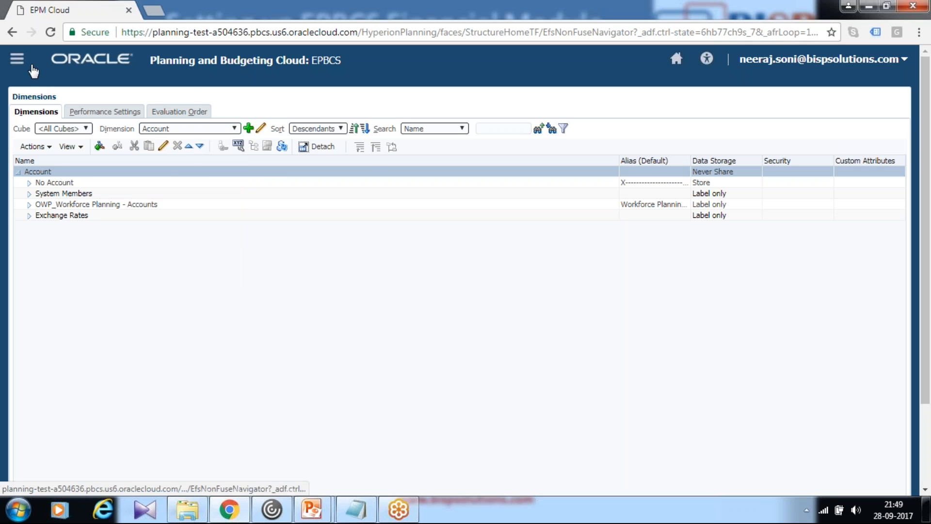
Open form management and examine the forms in the Workforce - Analysis folder, then close it
left_click(17, 58)
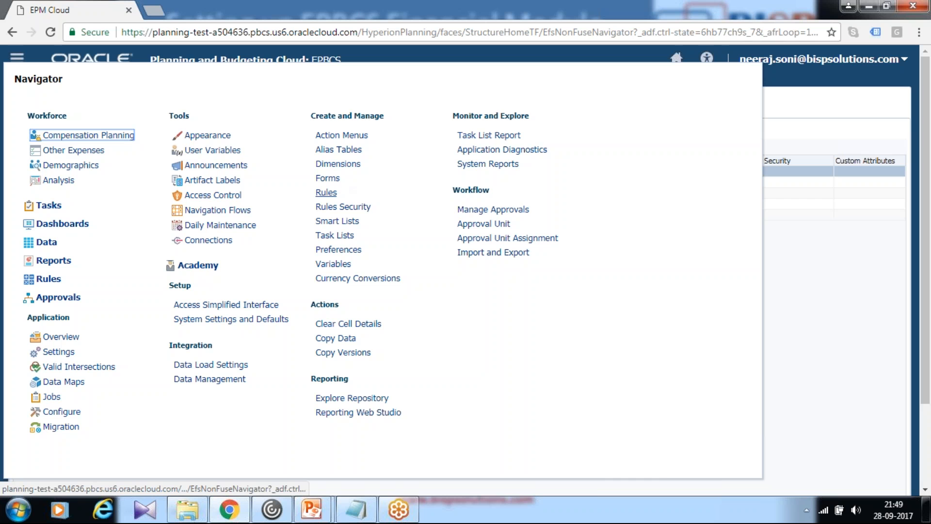
left_click(328, 179)
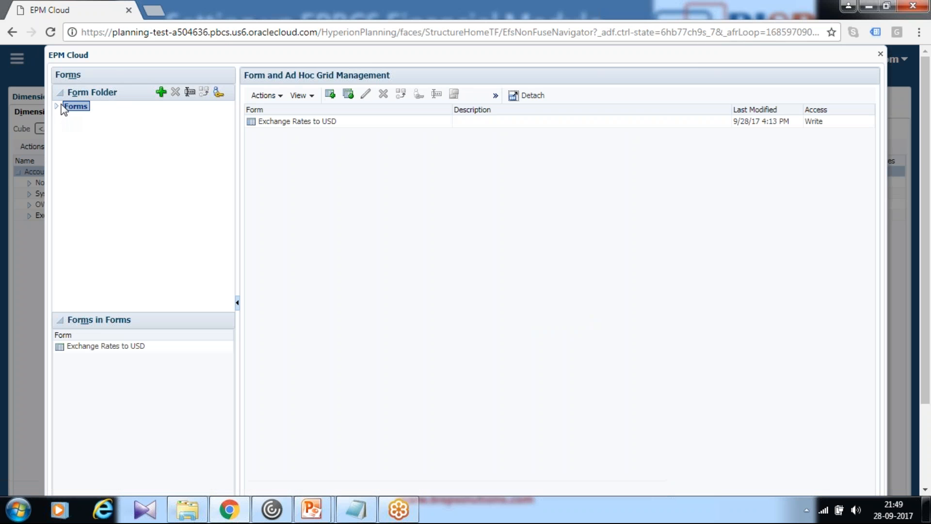
left_click(57, 106)
left_click(68, 117)
left_click(119, 126)
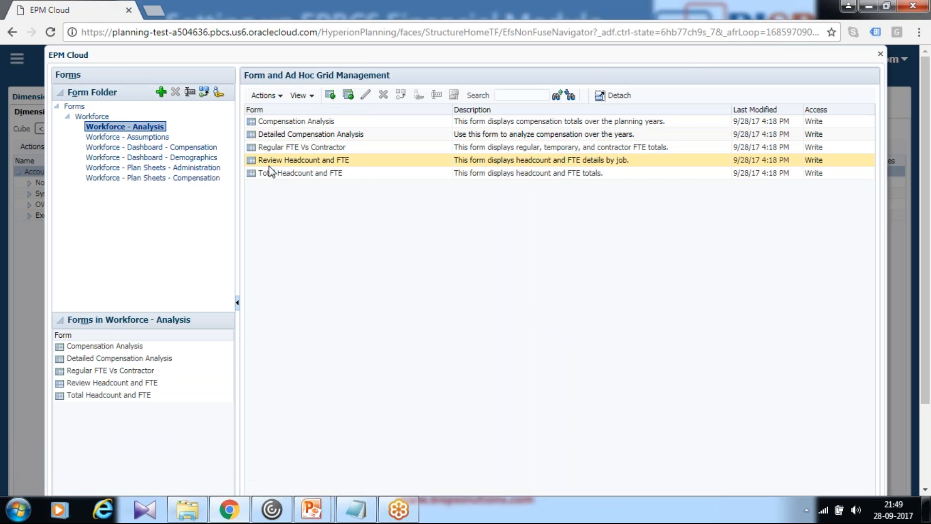
scroll(827, 244, "down", 1)
scroll(827, 245, "down", 2)
scroll(837, 307, "up", 3)
left_click(880, 54)
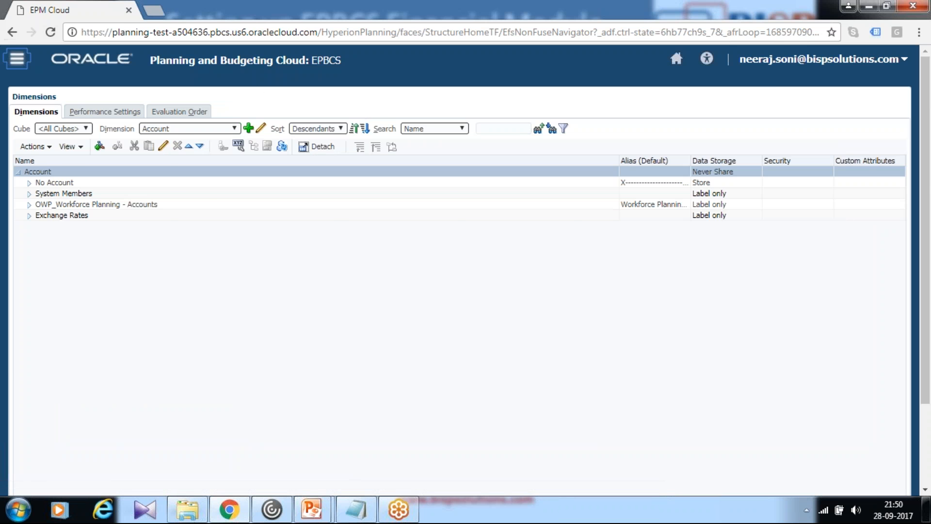
Return to the home page and open the application's Configure page for Workforce
left_click(17, 58)
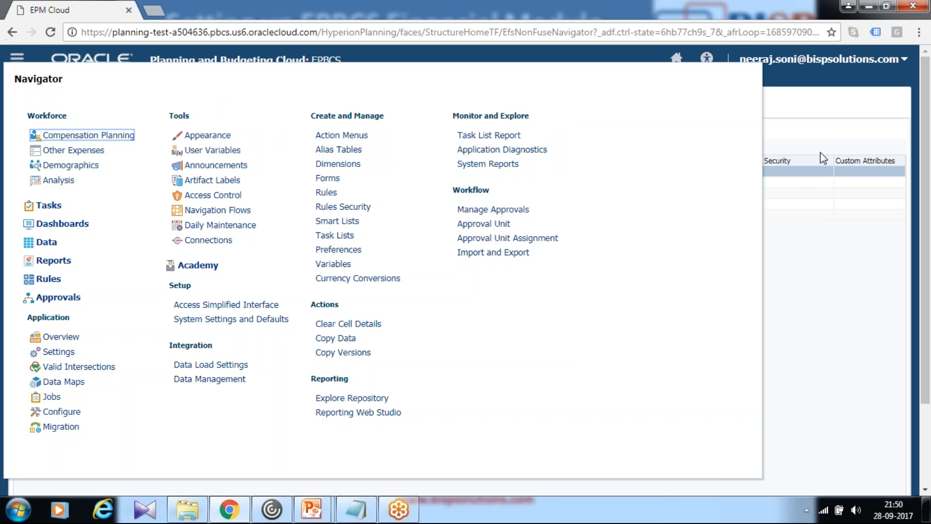
left_click(675, 58)
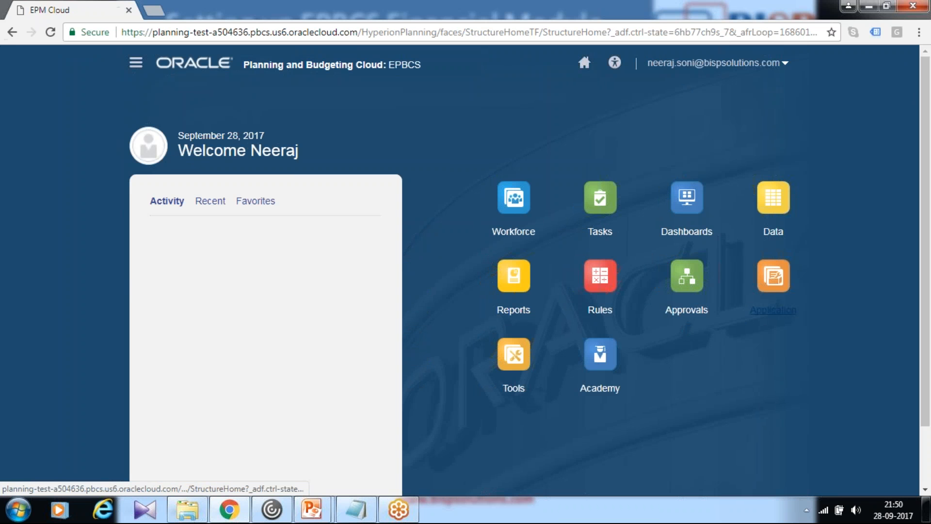
left_click(764, 310)
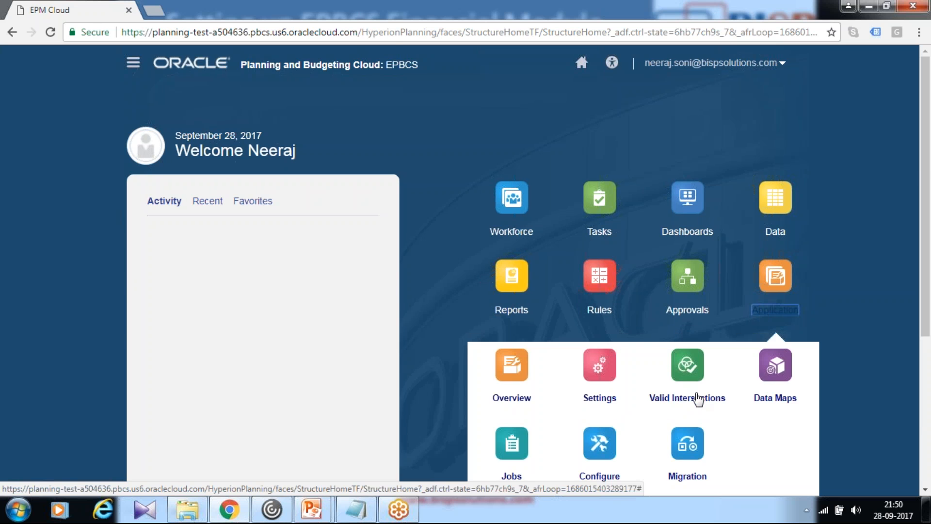
scroll(684, 371, "down", 4)
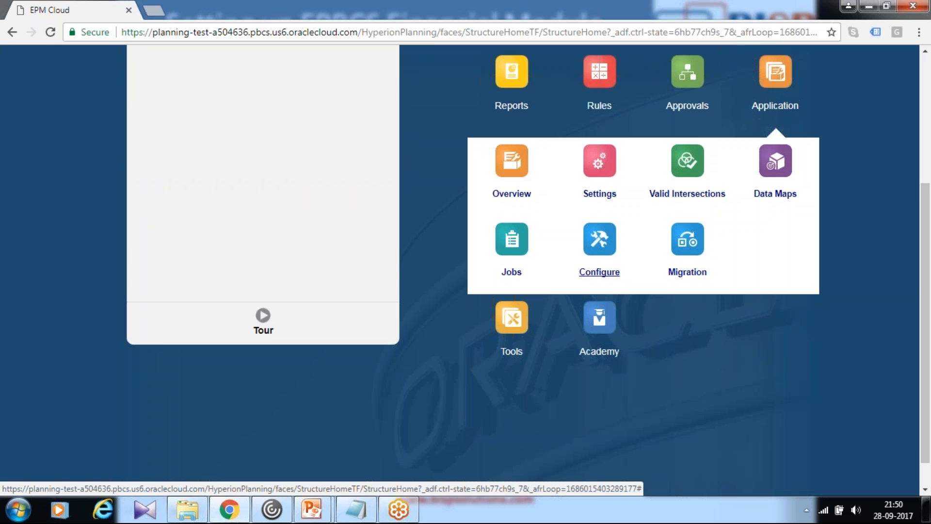
left_click(600, 271)
left_click(248, 170)
left_click(277, 222)
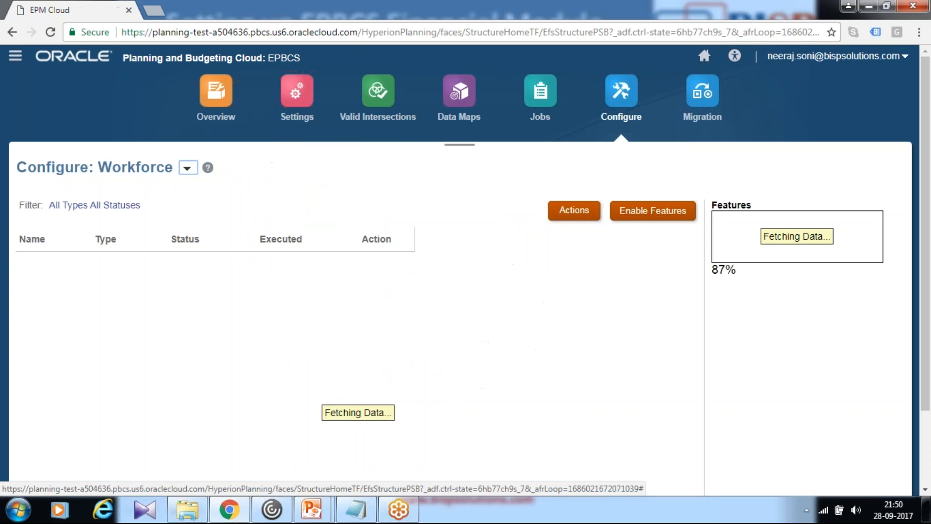
Examine the Workforce configuration tasks and the metadata files in the local Metadata > Workforce folder
scroll(396, 258, "down", 2)
scroll(346, 267, "up", 2)
scroll(821, 298, "down", 1)
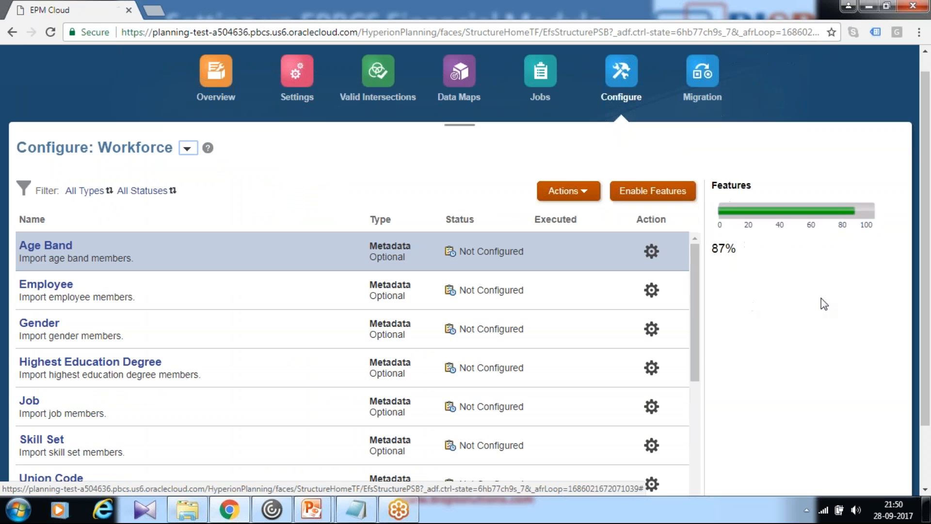
scroll(822, 298, "down", 2)
scroll(282, 237, "down", 2)
scroll(264, 224, "up", 4)
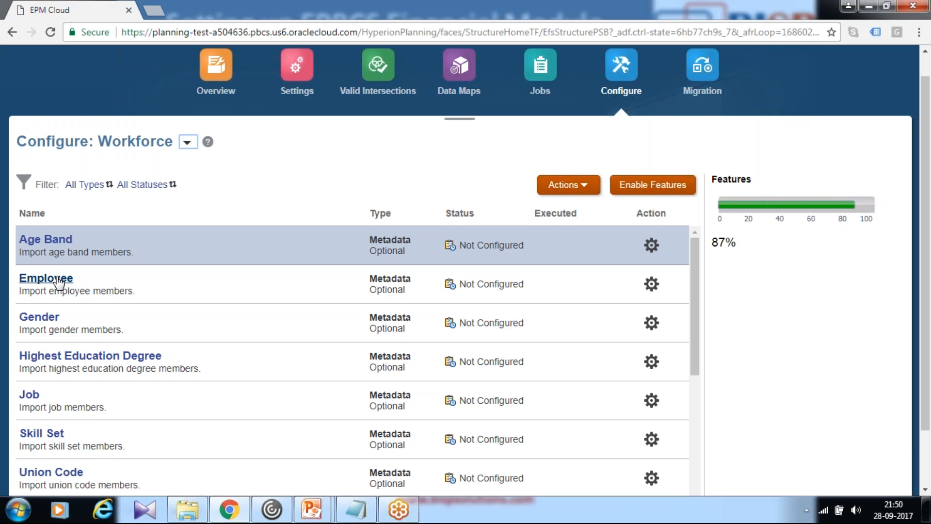
left_click(182, 515)
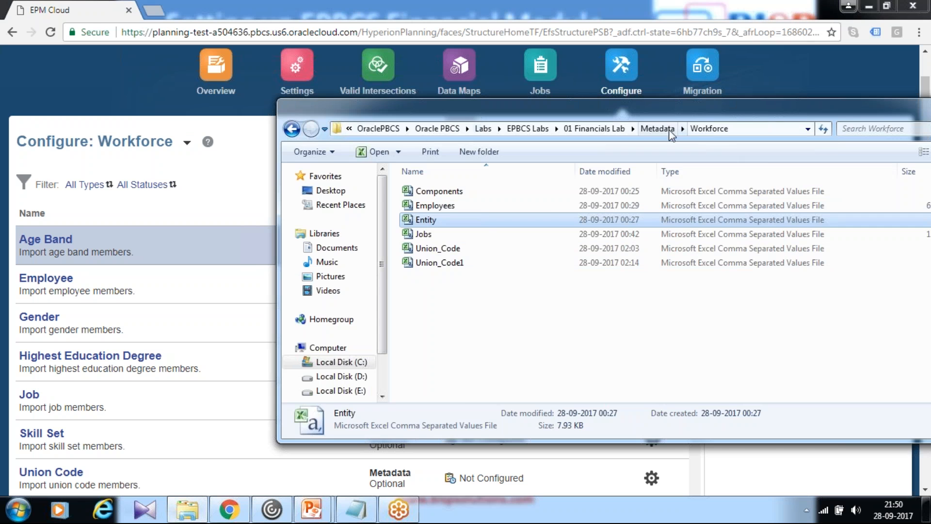
left_click(430, 3)
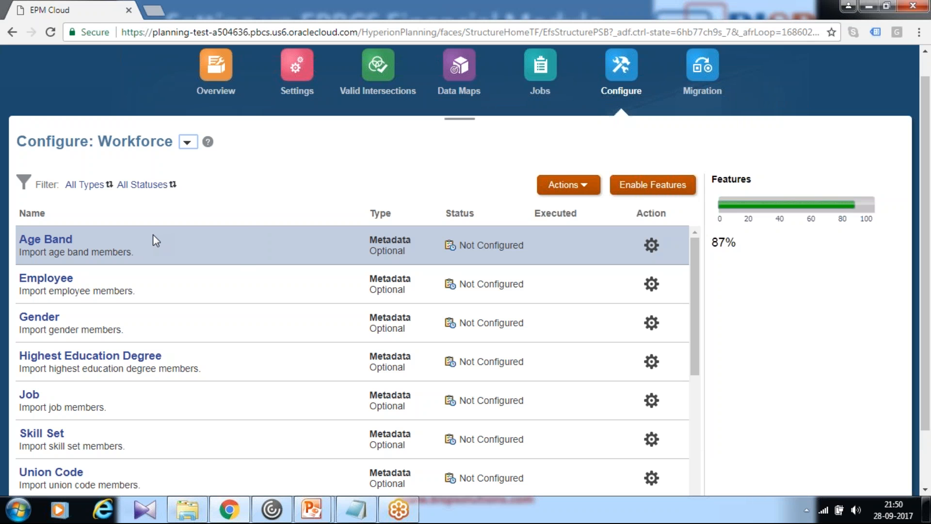
Open the Employee metadata import and choose Employees.csv as the local, comma-delimited import file
left_click(46, 280)
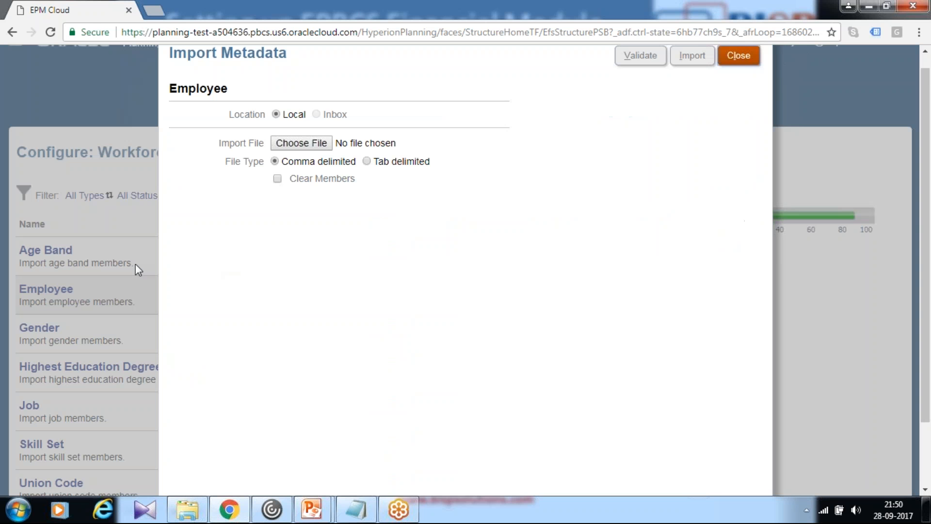
left_click(298, 147)
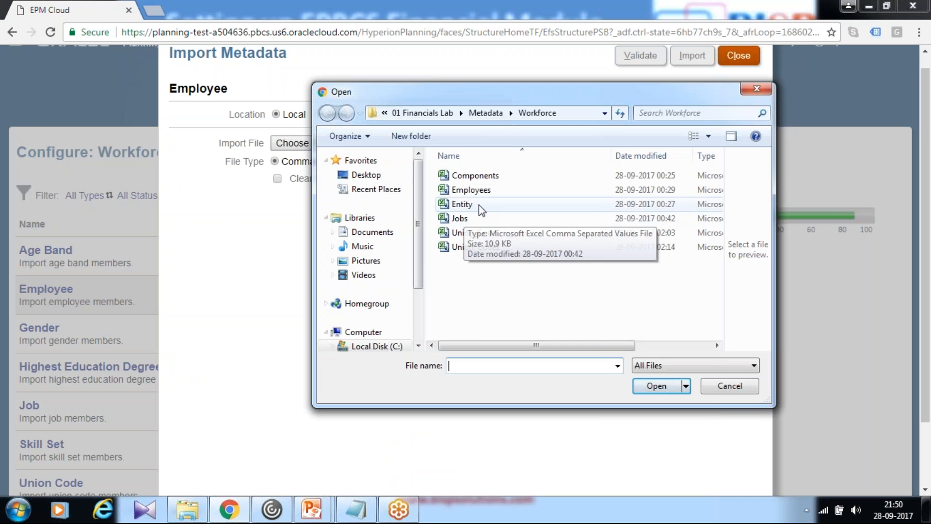
left_click(479, 192)
left_click(648, 382)
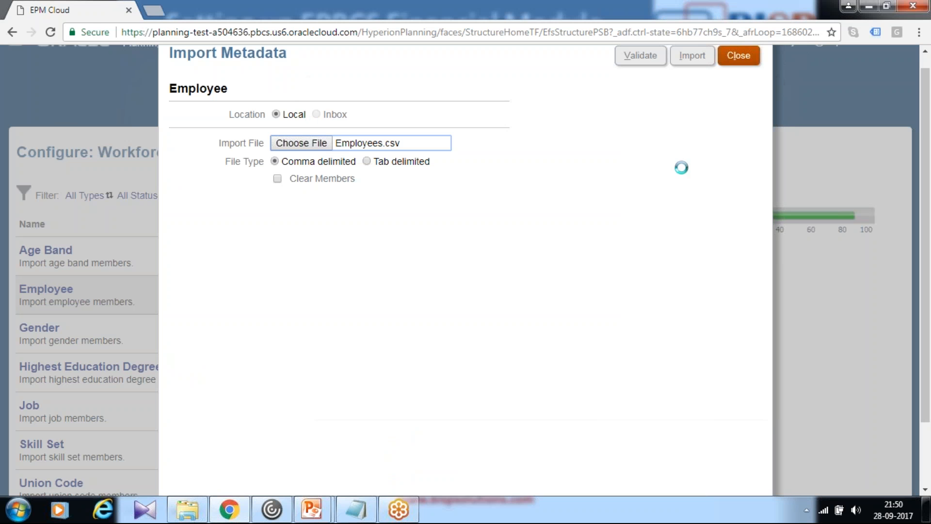
Validate and import the Employee metadata without refreshing the database, then close the import
left_click(639, 58)
left_click(691, 57)
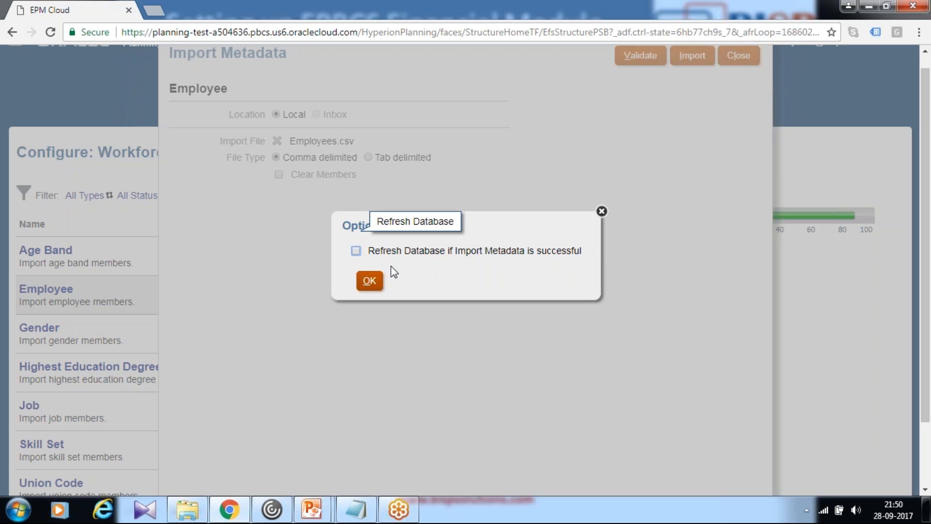
left_click(370, 280)
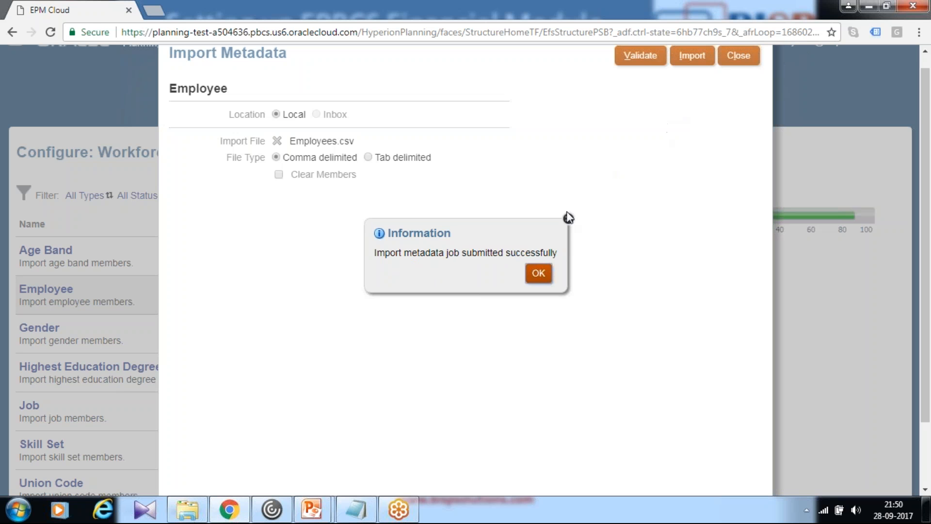
left_click(538, 272)
left_click(738, 55)
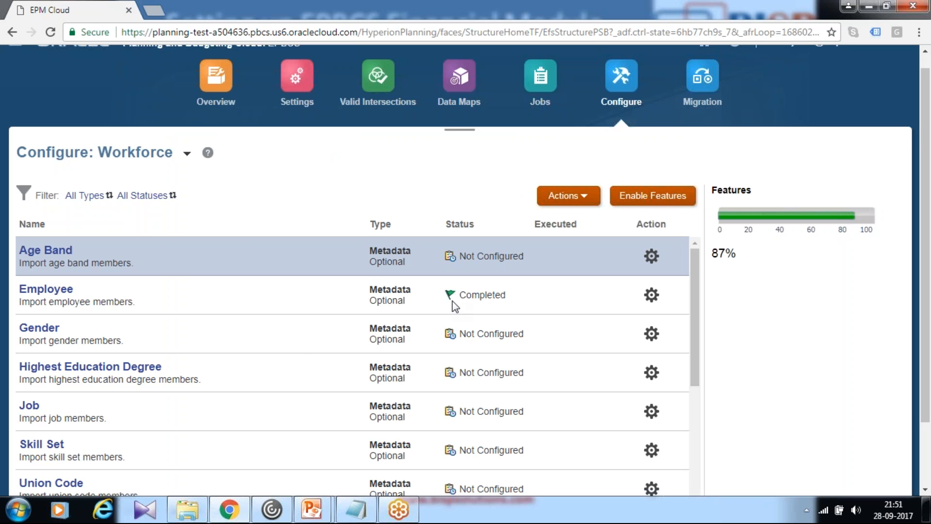
Check the recent activity of the metadata jobs and return to the Workforce configuration
left_click(540, 114)
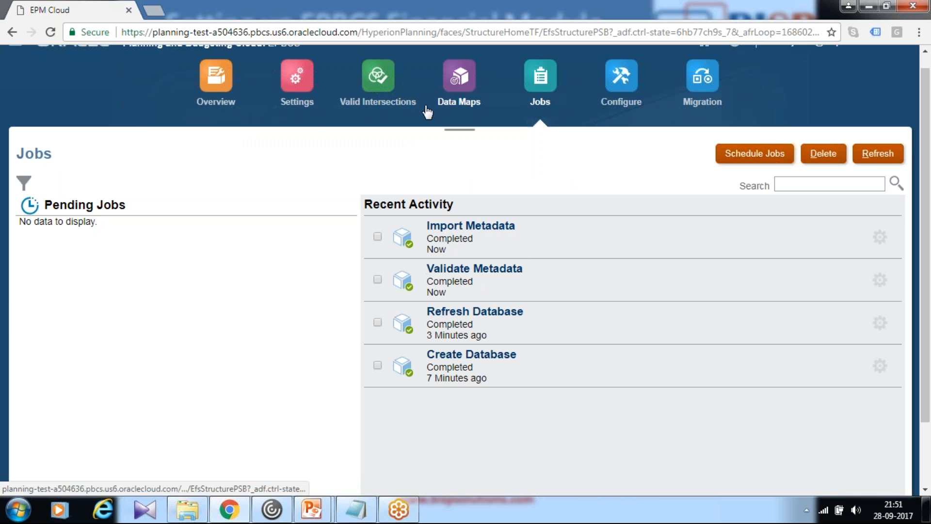
left_click(616, 103)
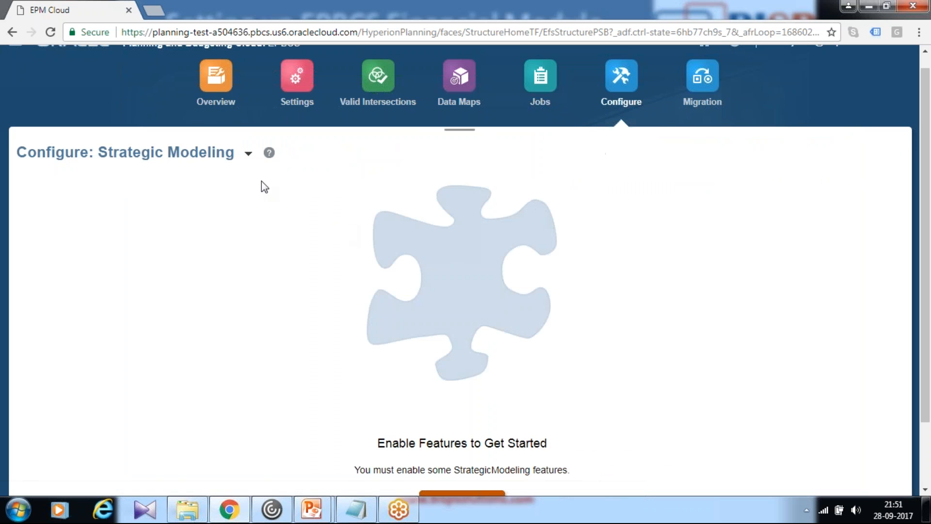
left_click(248, 154)
left_click(262, 190)
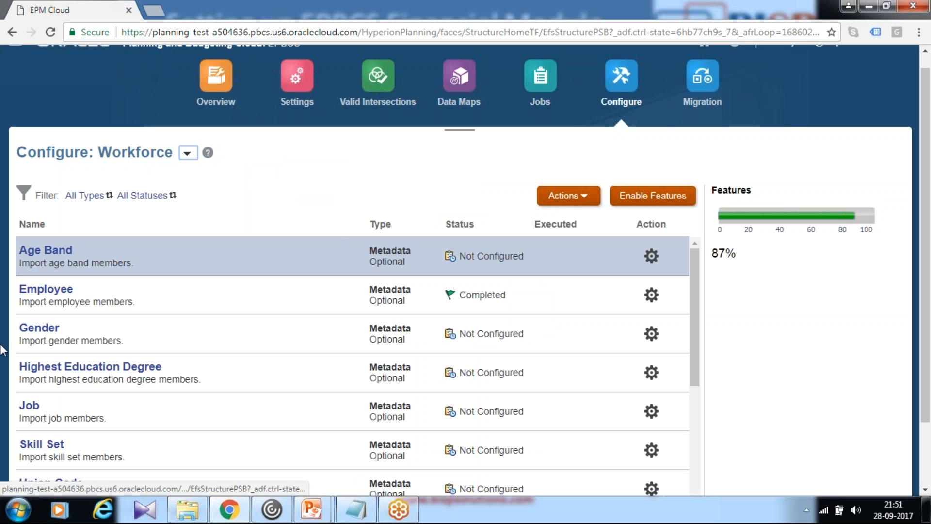
Open the Entities metadata import and choose Entity.csv as the local, comma-delimited import file
scroll(63, 357, "down", 3)
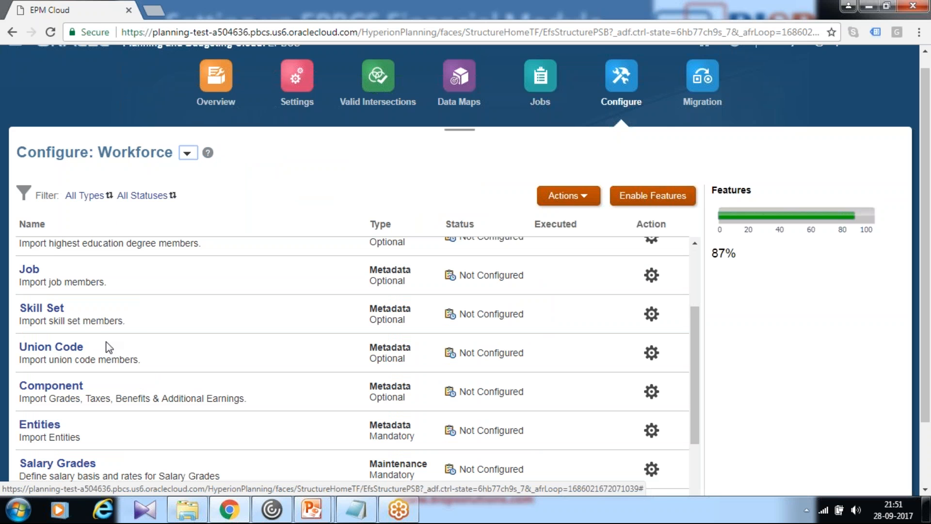
scroll(104, 352, "down", 2)
left_click(41, 359)
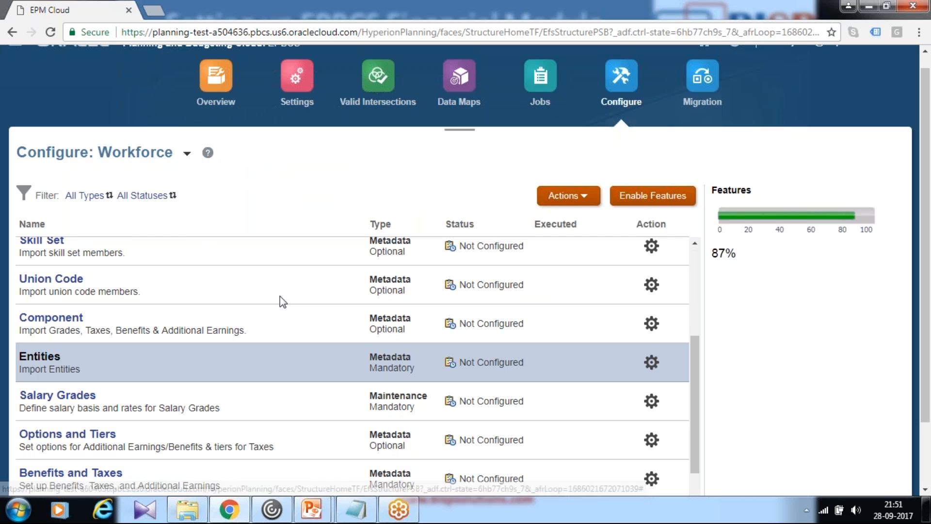
left_click(285, 145)
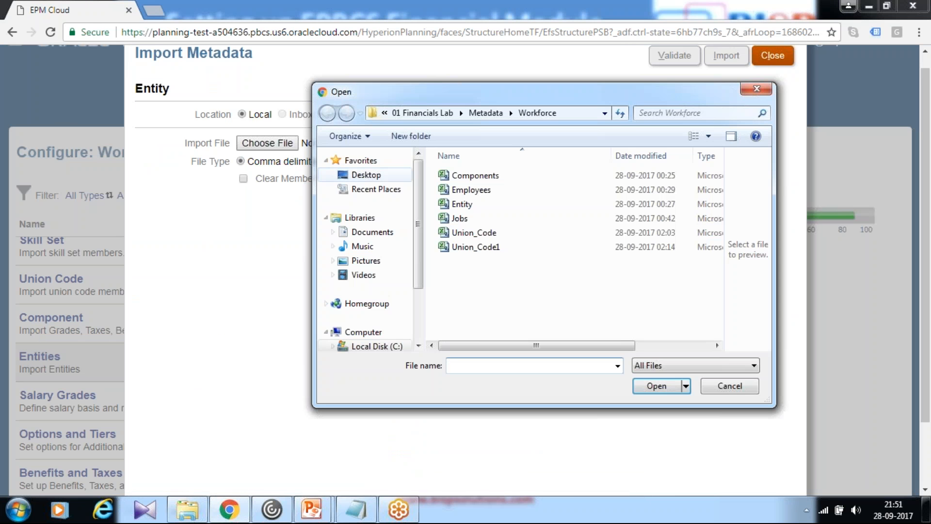
left_click(469, 204)
left_click(656, 386)
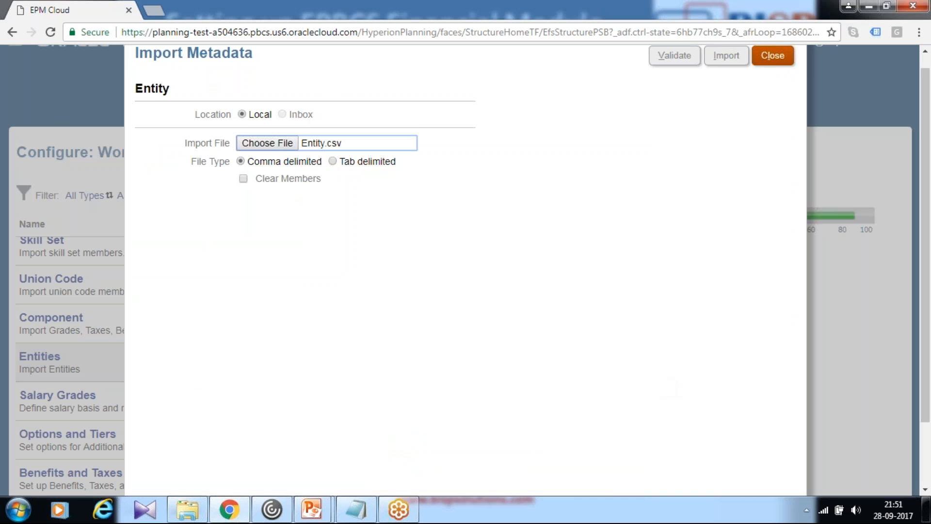
Validate and import the Entity metadata without refreshing the database, then close the import
left_click(675, 57)
left_click(726, 55)
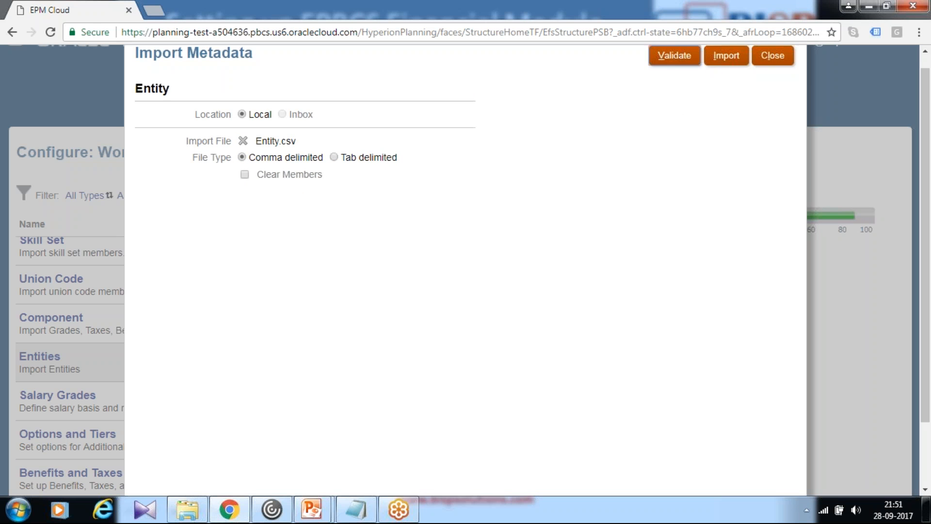
left_click(369, 282)
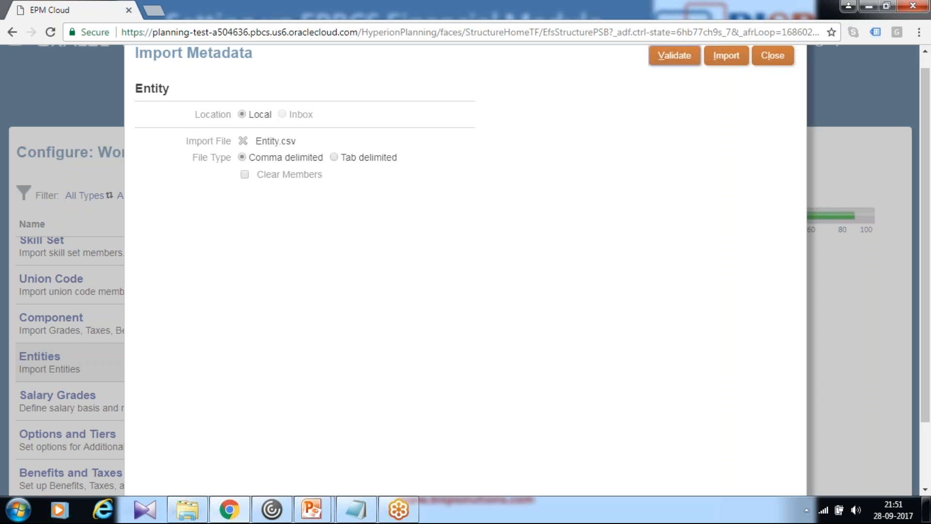
left_click(543, 275)
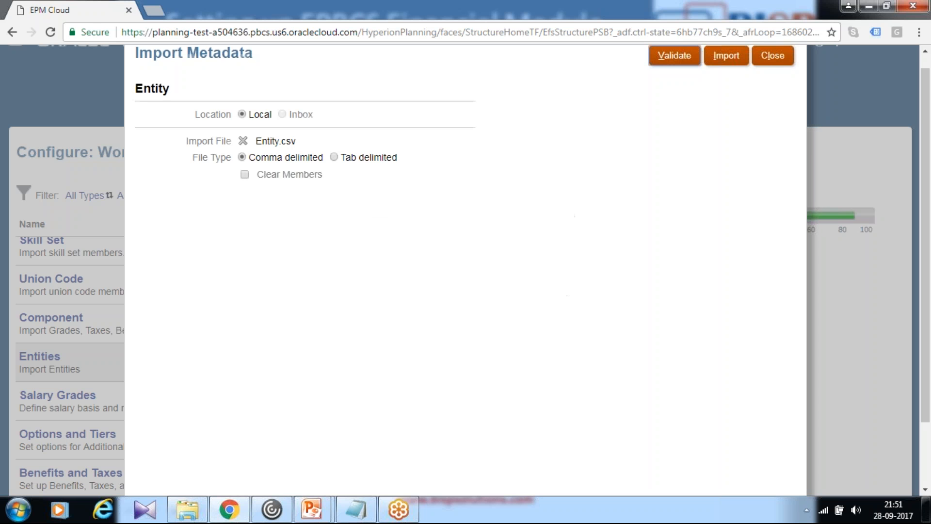
left_click(771, 57)
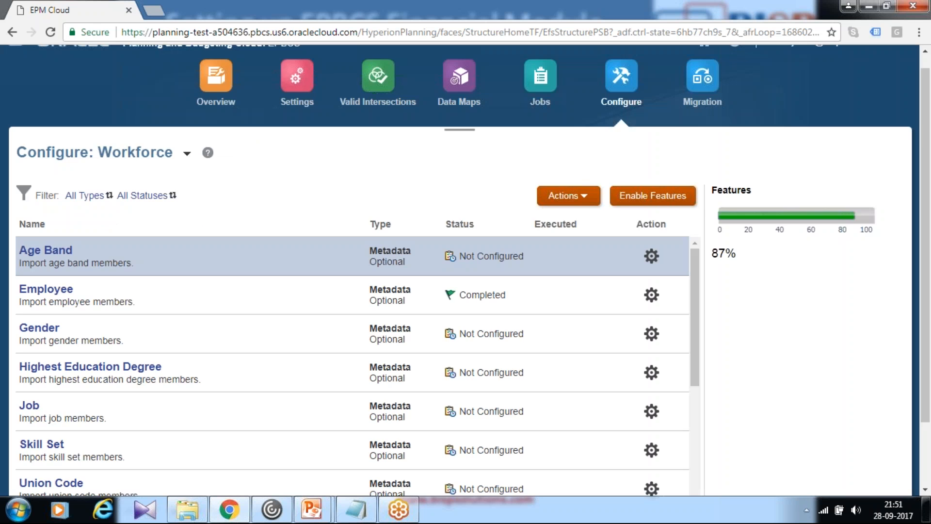
Check the status of the Entities task, then open the Union Code import and choose Union_Code.csv as the local import file
scroll(503, 354, "down", 2)
scroll(503, 353, "up", 3)
scroll(592, 374, "down", 4)
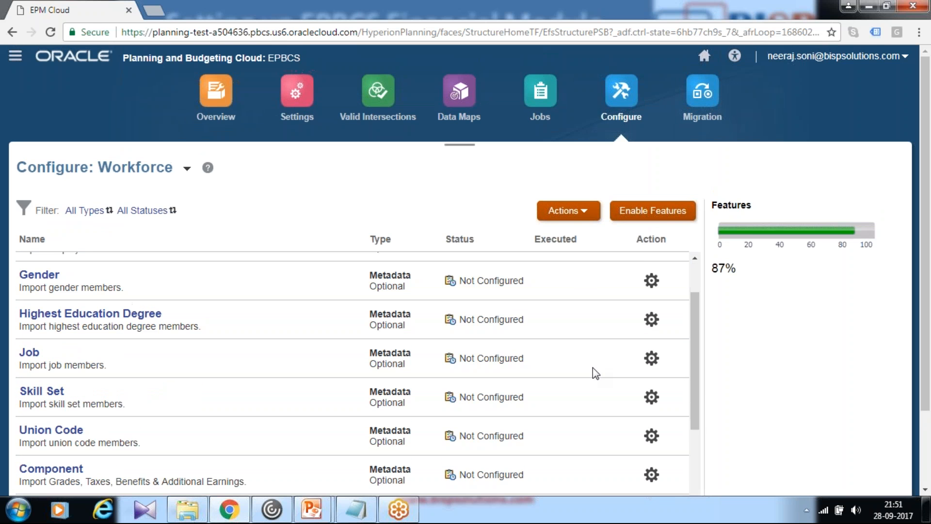
scroll(537, 382, "down", 2)
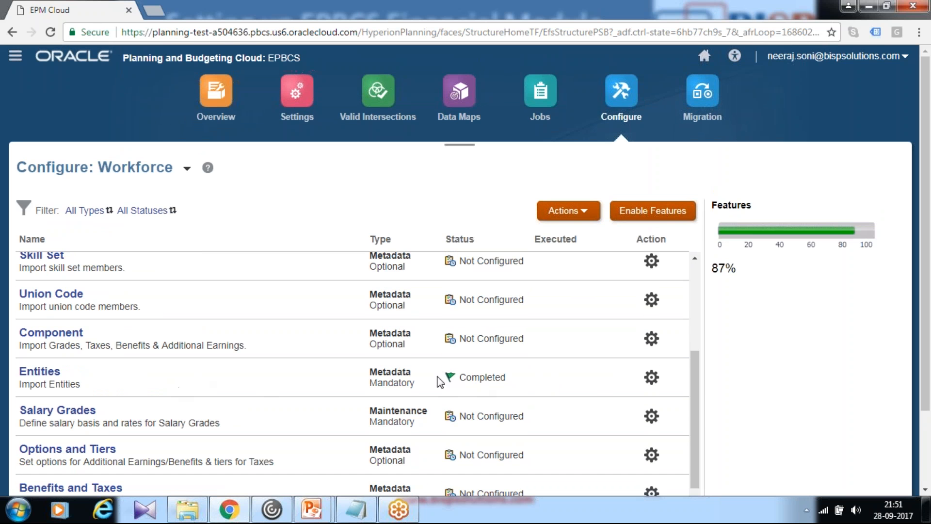
left_click(60, 299)
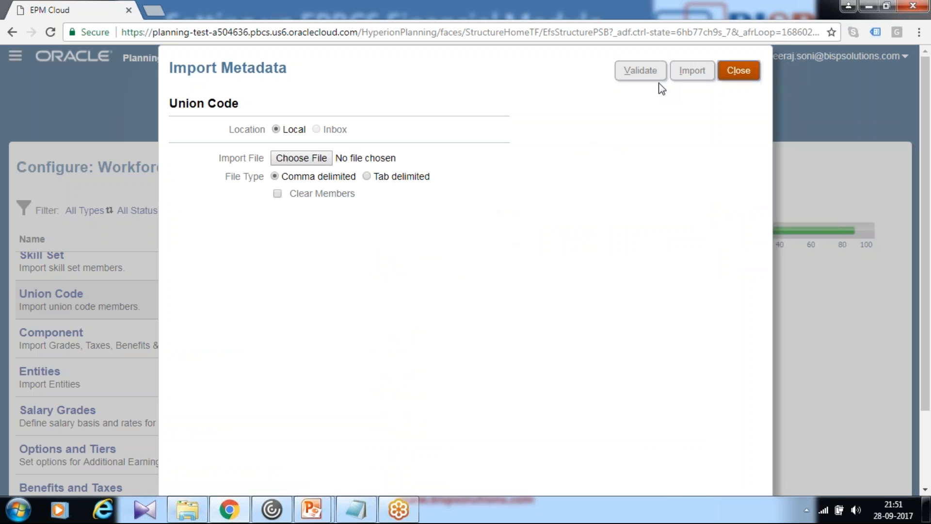
left_click(294, 158)
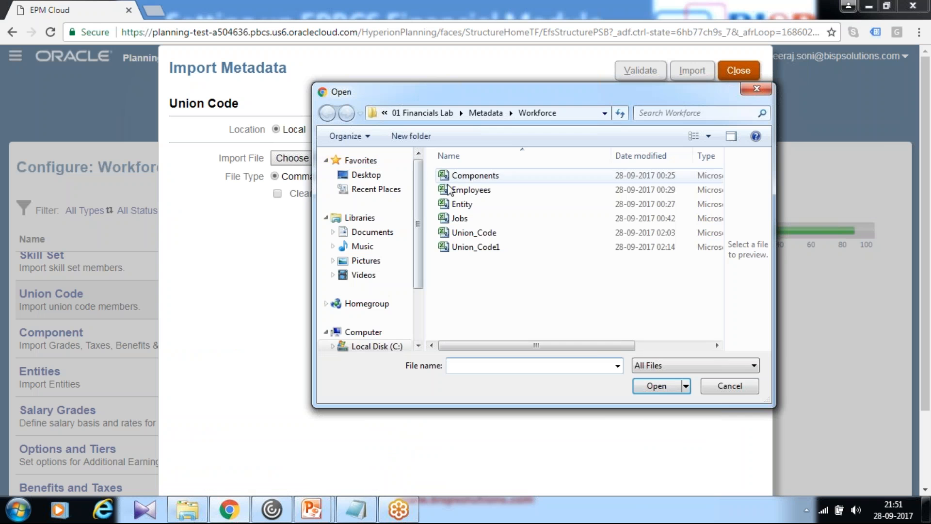
left_click(469, 235)
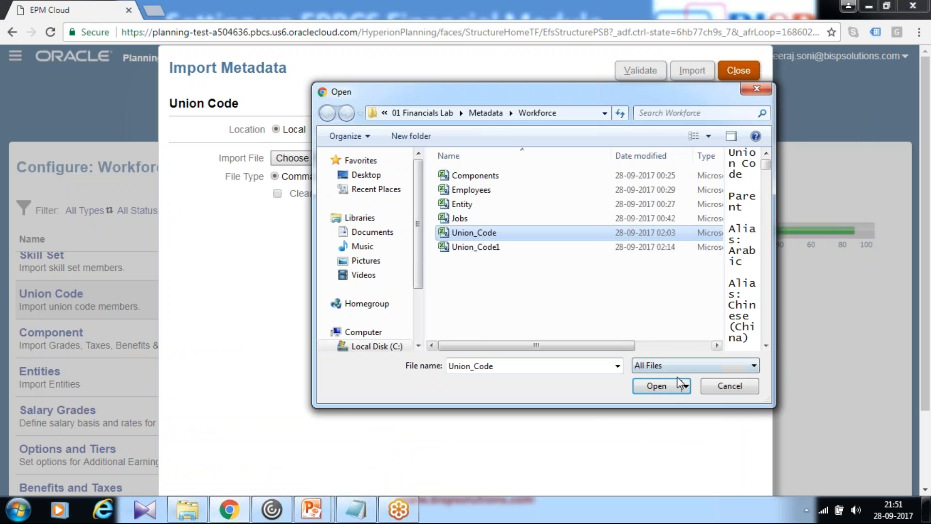
left_click(659, 387)
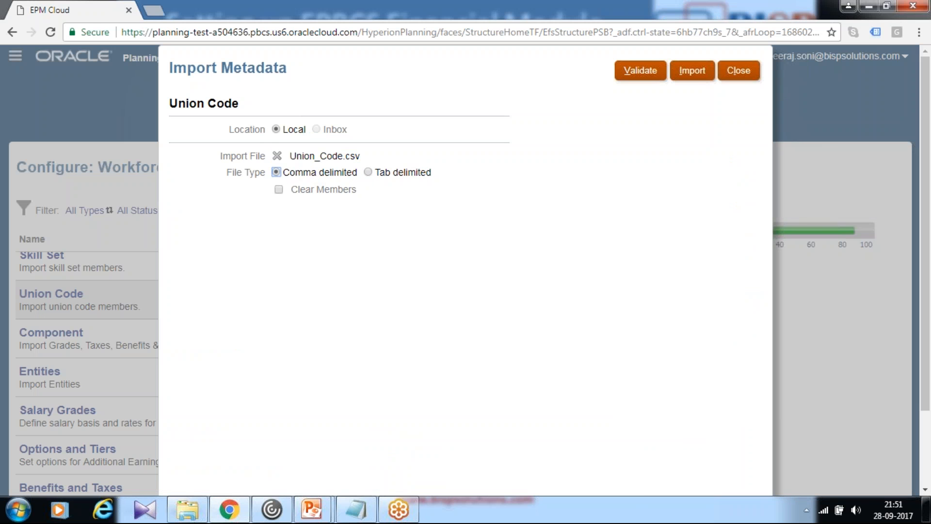
Validate and import the Union Code metadata without refreshing the database, then close the import
left_click(640, 76)
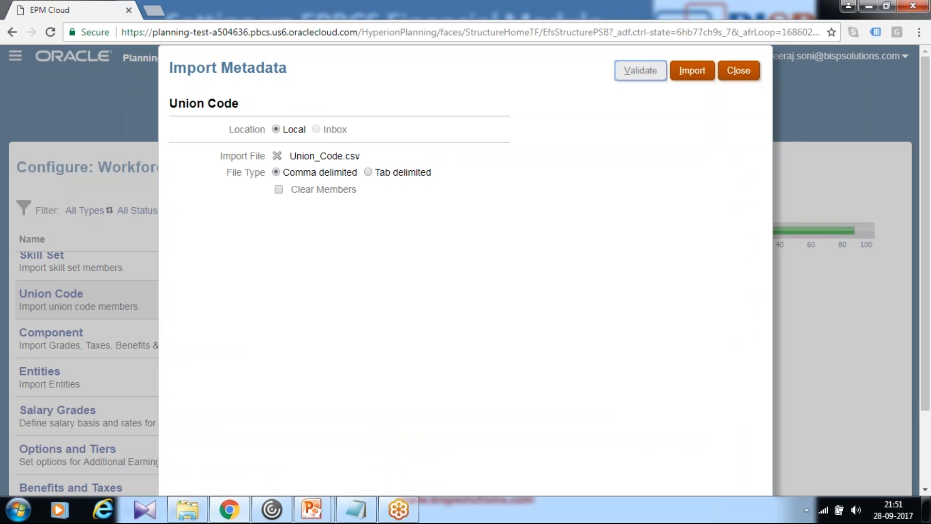
left_click(541, 288)
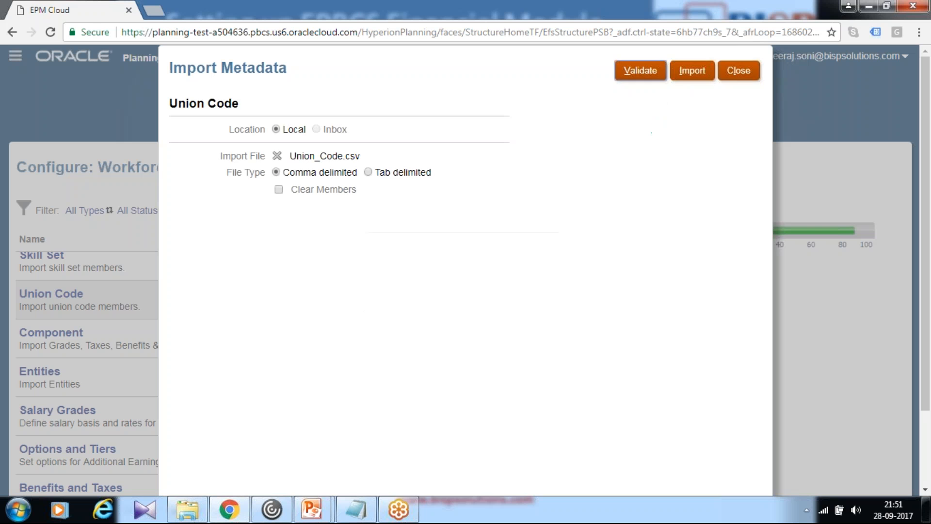
left_click(692, 71)
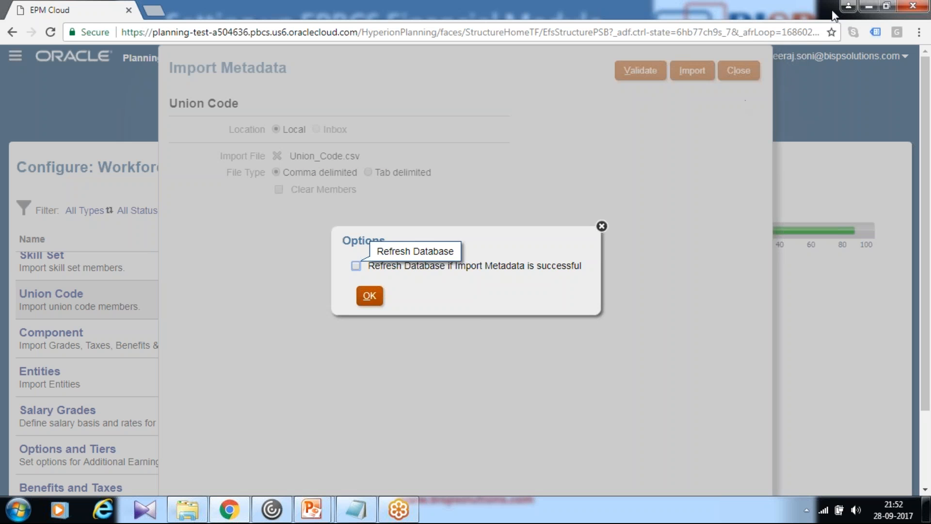
left_click(368, 296)
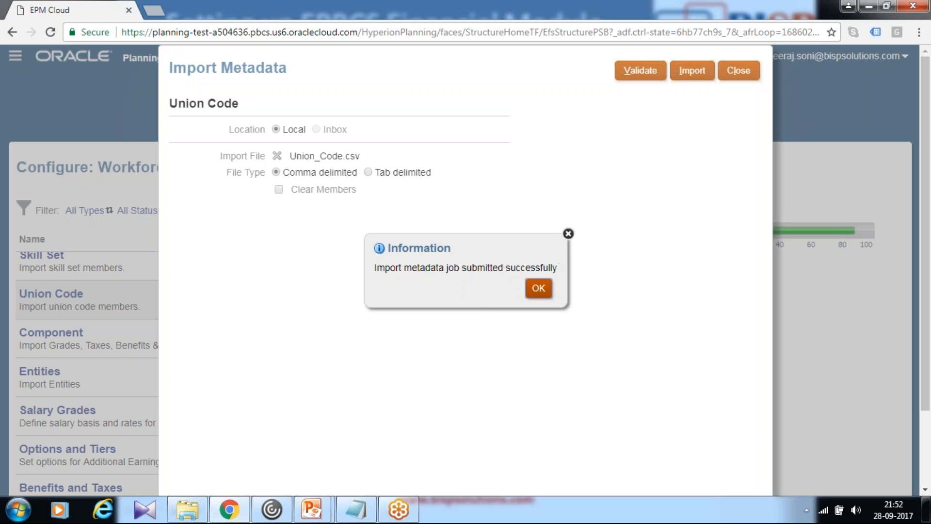
left_click(537, 289)
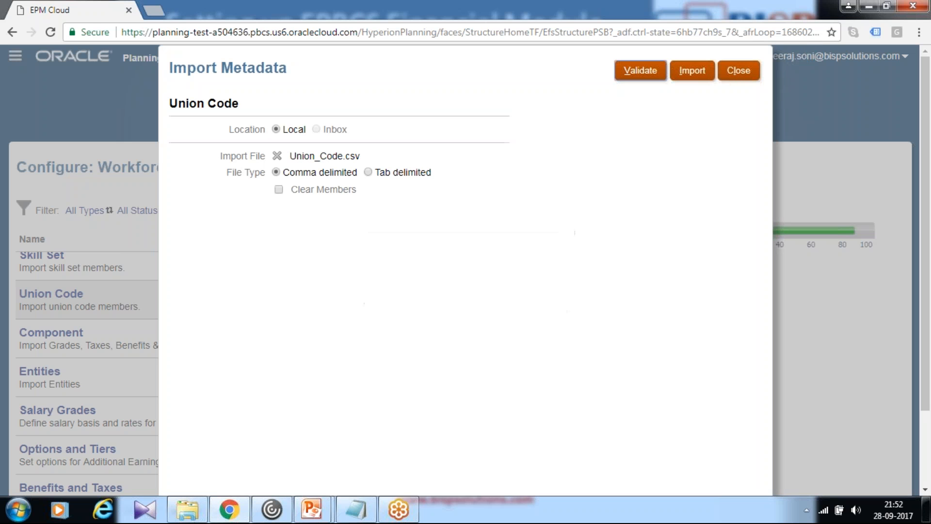
left_click(737, 78)
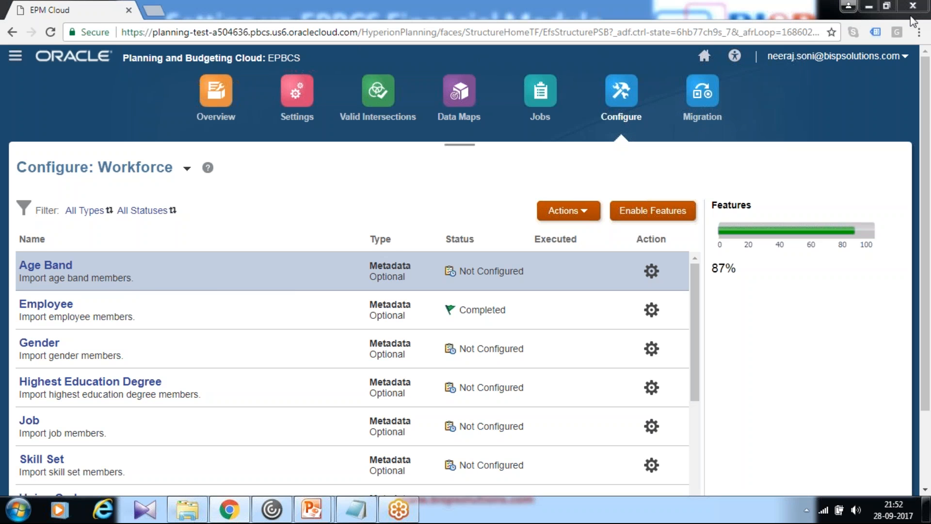
Open the Job metadata import and choose Jobs.csv as the local, comma-delimited import file
scroll(775, 377, "down", 5)
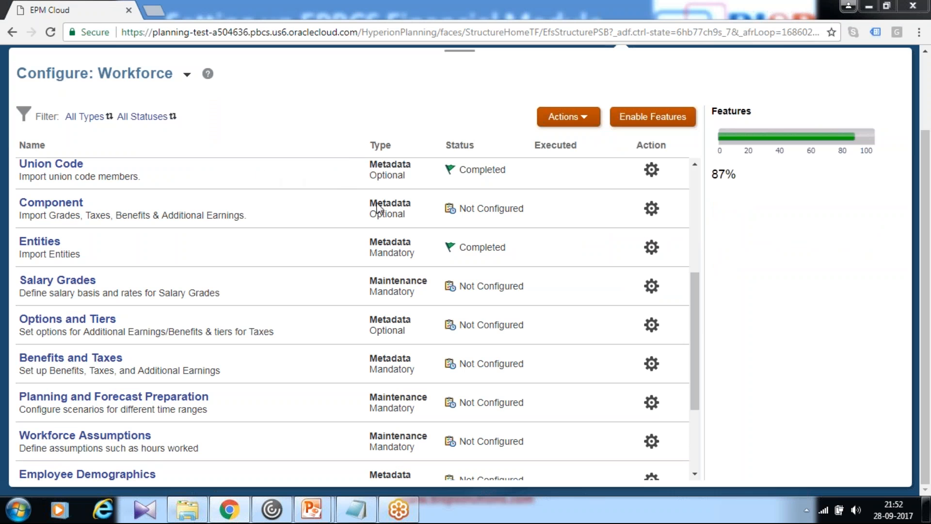
left_click_drag(693, 319, 291, 255)
left_click(291, 256)
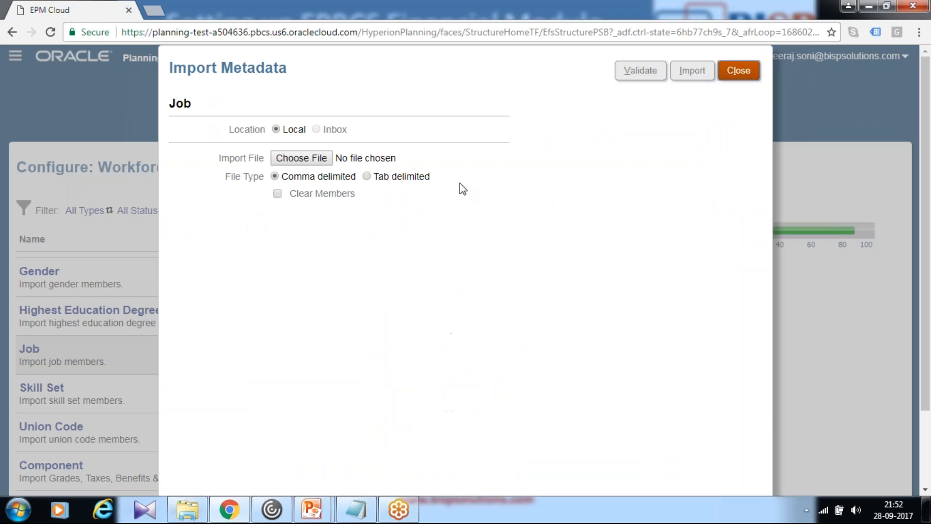
left_click(316, 158)
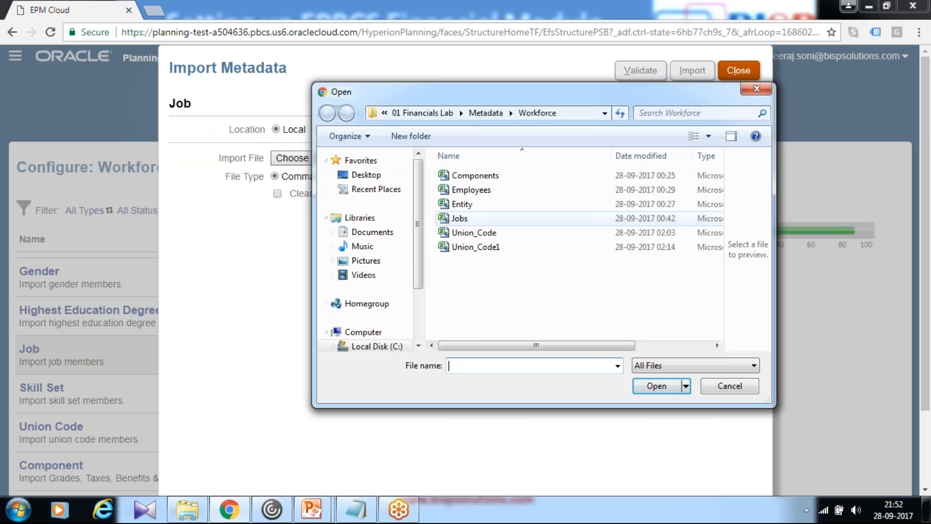
left_click(461, 219)
left_click(655, 386)
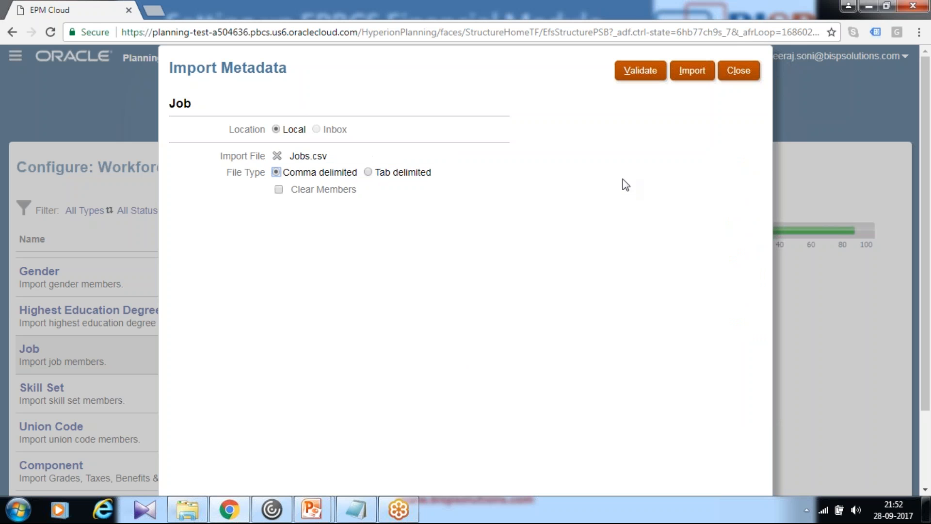
Import the Job metadata without refreshing the database and close the import
left_click(692, 70)
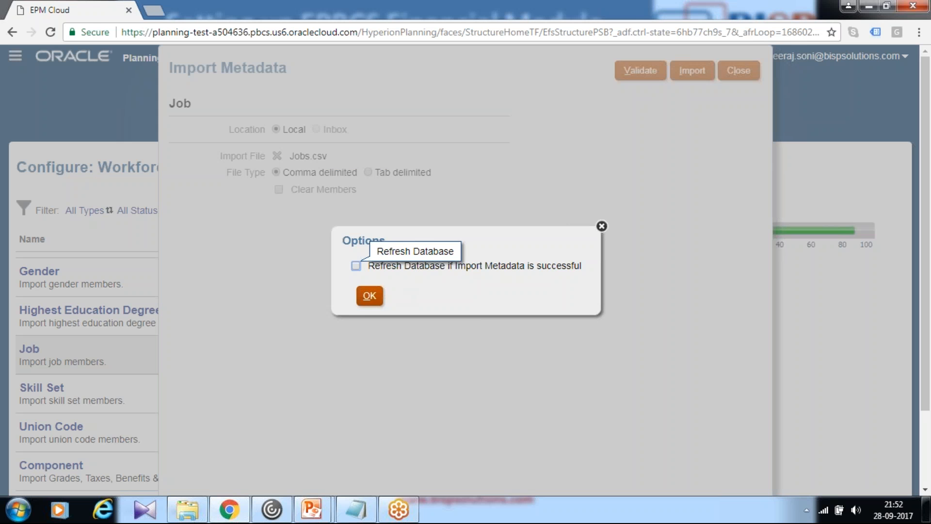
key("Return")
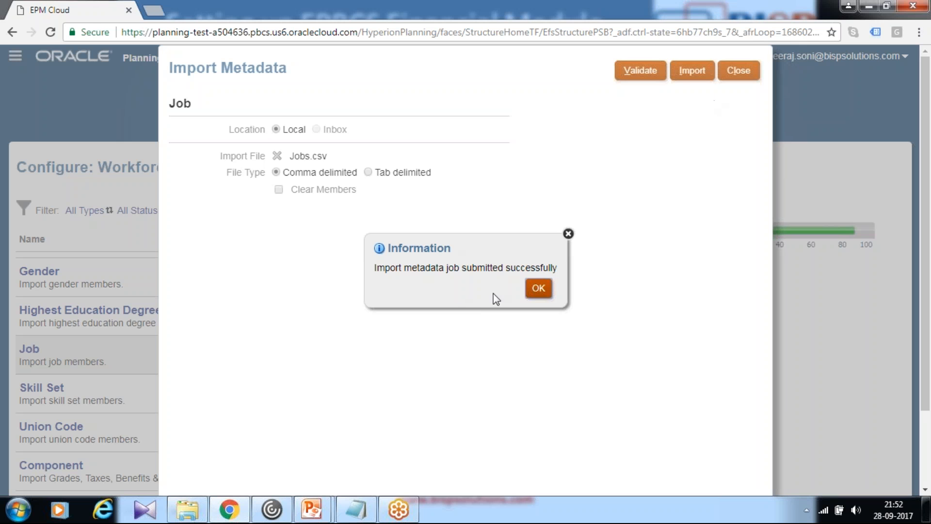
left_click(537, 289)
left_click(735, 73)
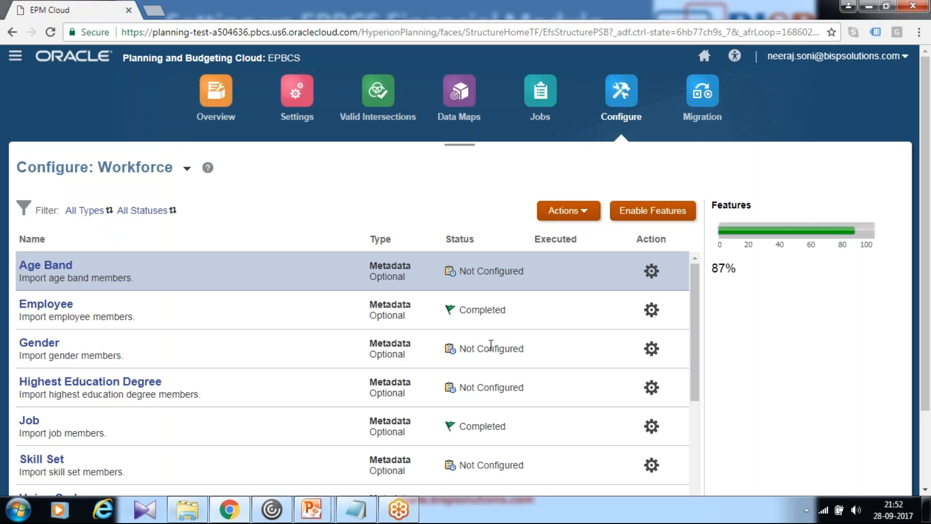
Open the Component metadata import and choose Components.csv as the local, comma-delimited import file
scroll(210, 357, "down", 4)
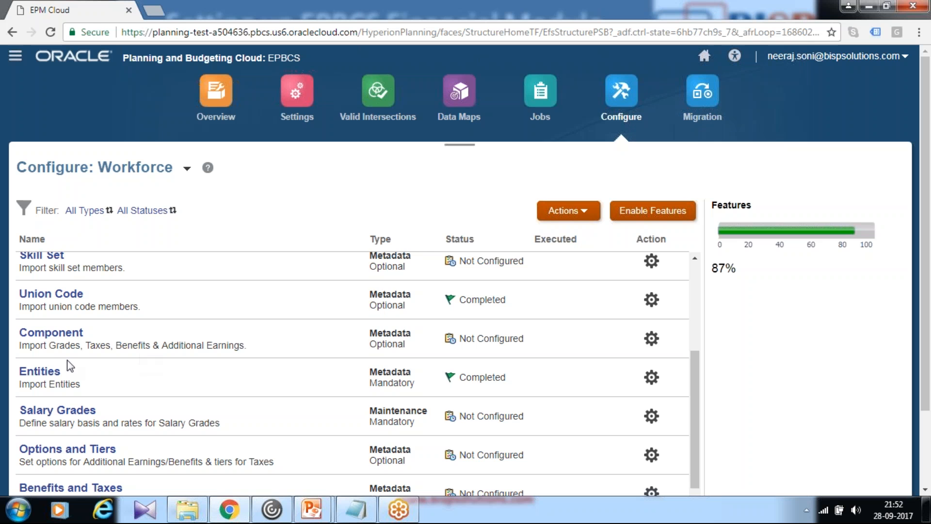
left_click(50, 333)
left_click(301, 158)
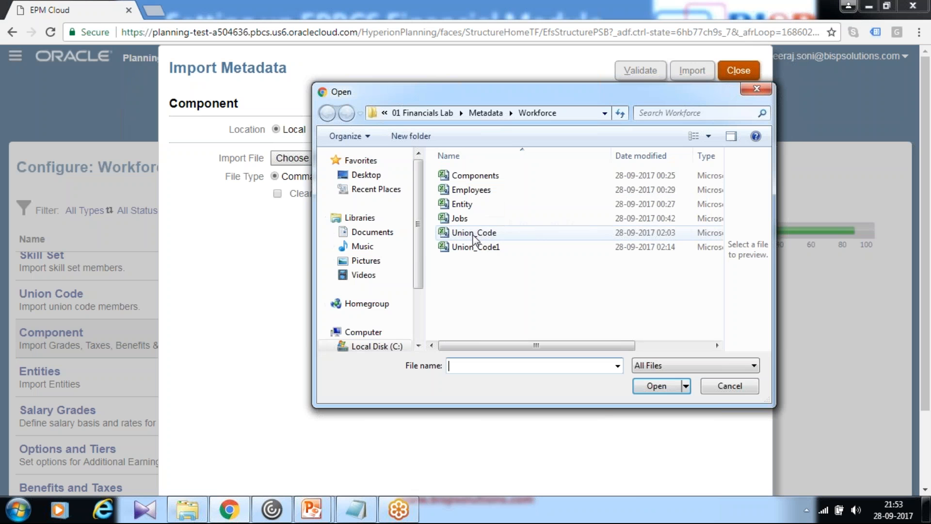
left_click(490, 176)
left_click(656, 386)
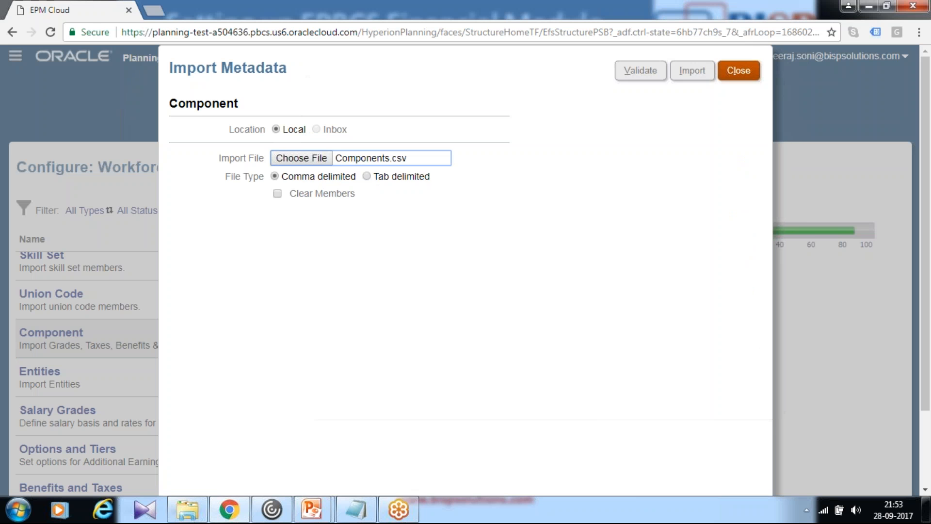
Import the Component metadata without refreshing the database, and submit the same import a second time
left_click(701, 75)
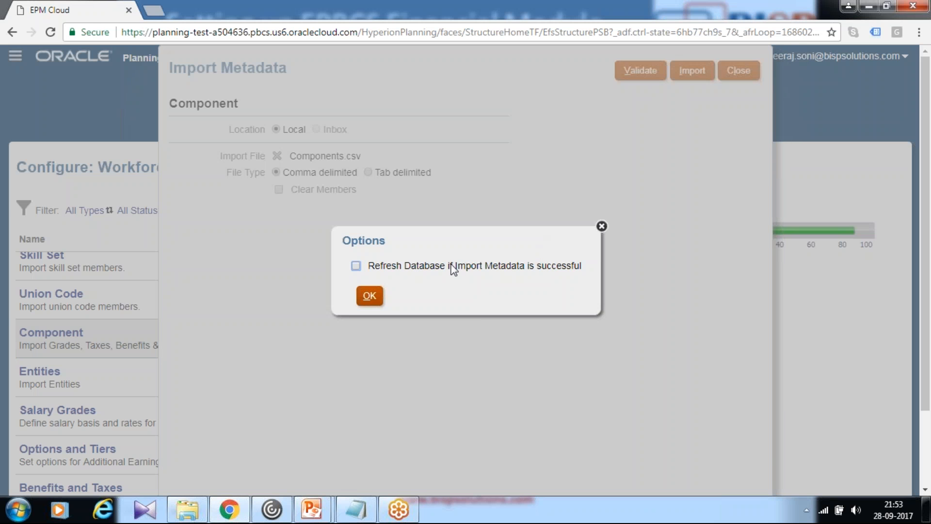
left_click(364, 296)
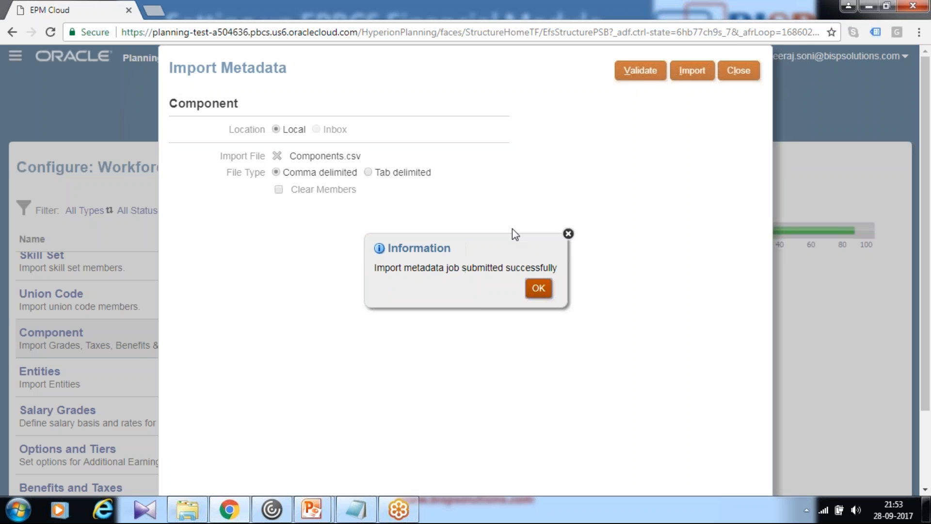
left_click(538, 288)
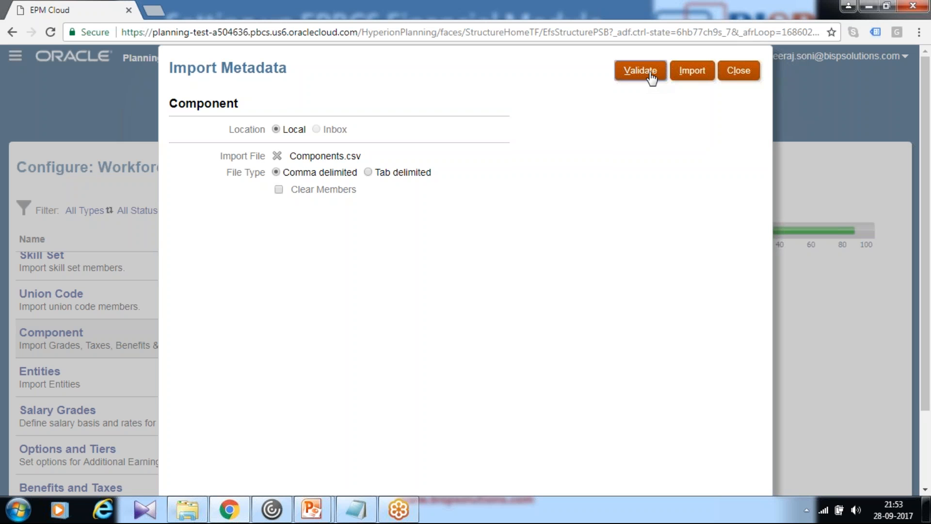
left_click(696, 73)
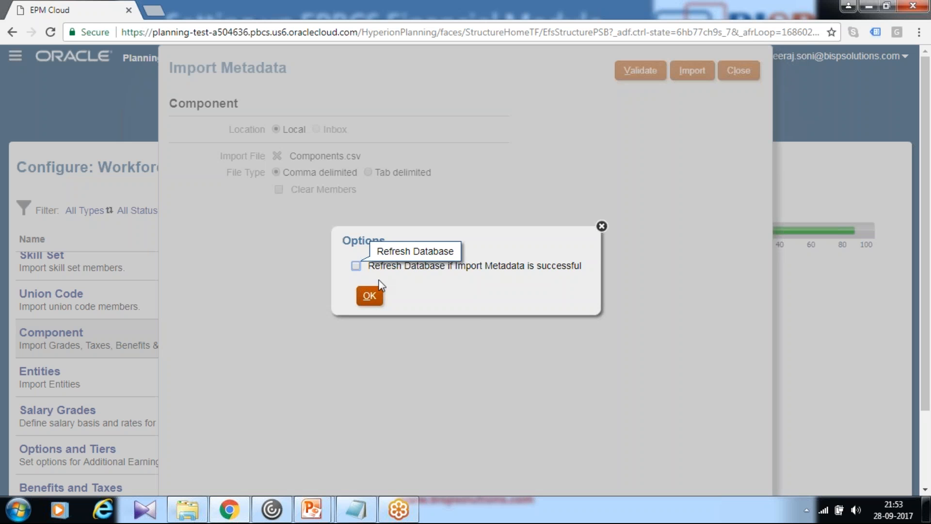
left_click(367, 294)
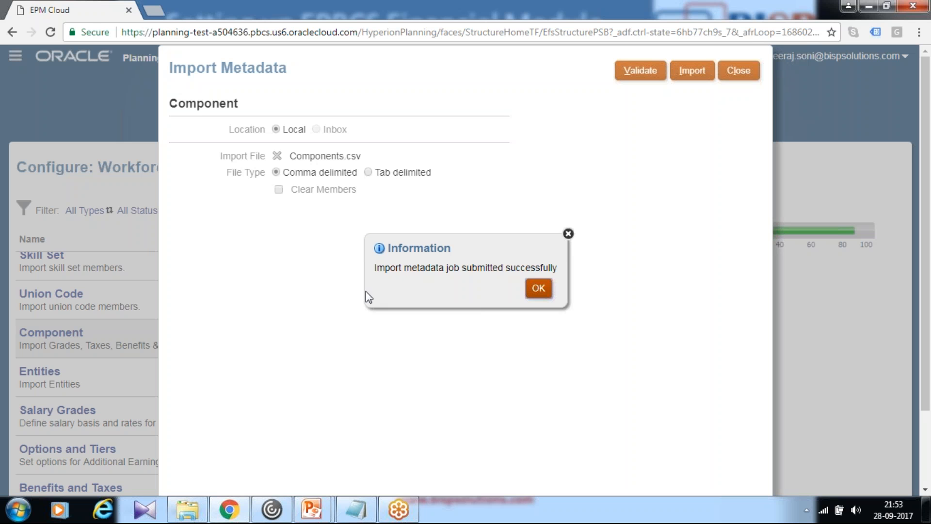
left_click(538, 290)
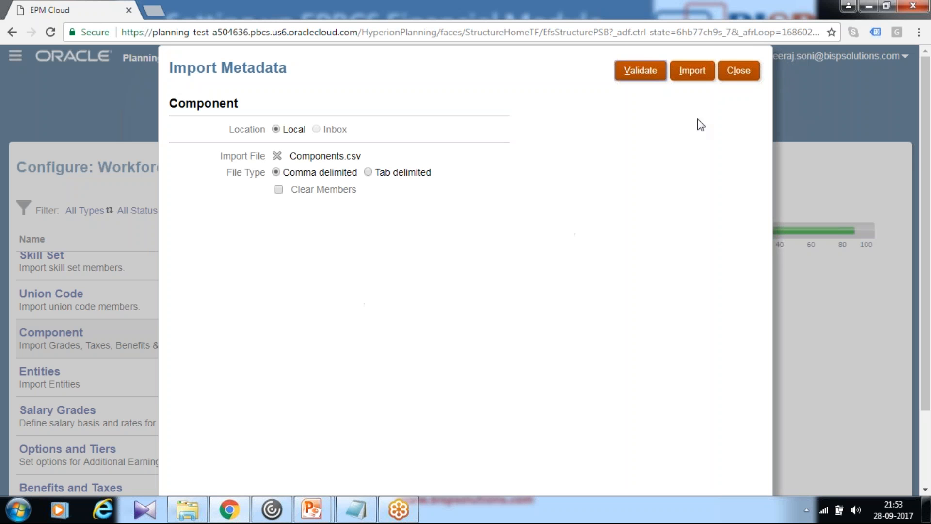
Close the Component metadata import and open Planning and Forecast Preparation in the Workforce configuration
left_click(734, 78)
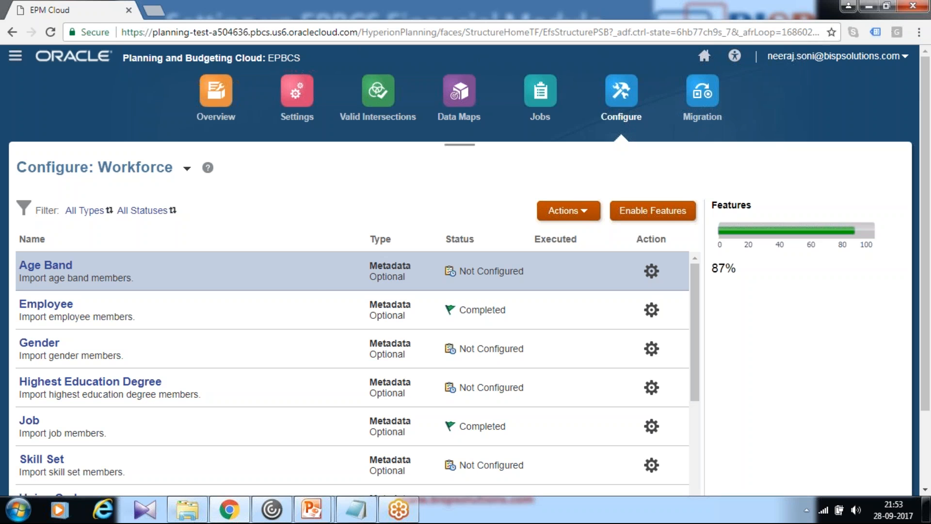
scroll(440, 194, "down", 2)
scroll(232, 245, "down", 7)
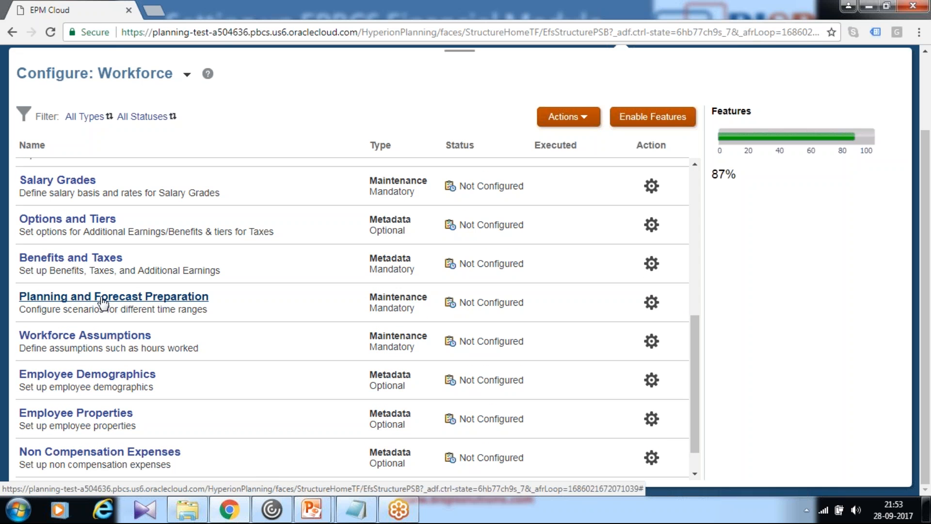
left_click(103, 301)
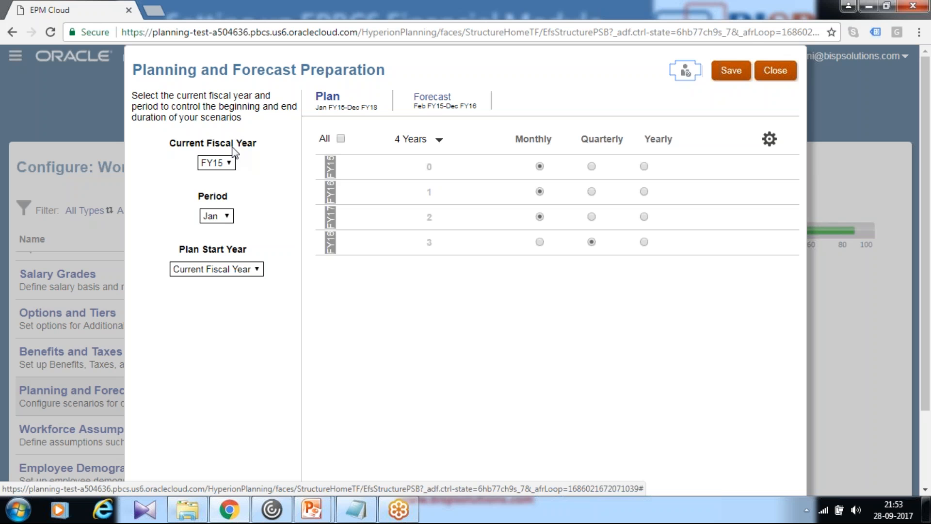
Keep FY15 as the current fiscal year, set the plan start year to Next Fiscal Year, then save and close the preparation settings
left_click(232, 165)
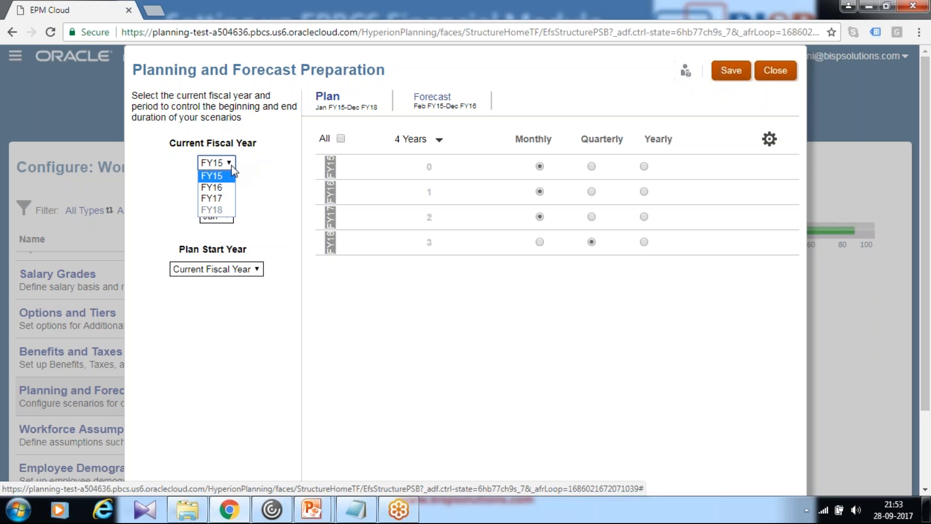
left_click(231, 175)
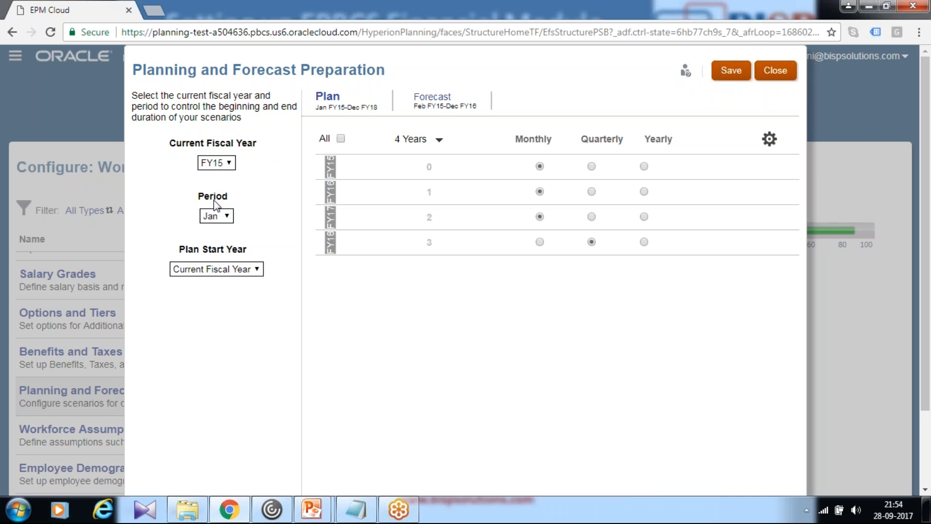
left_click(219, 271)
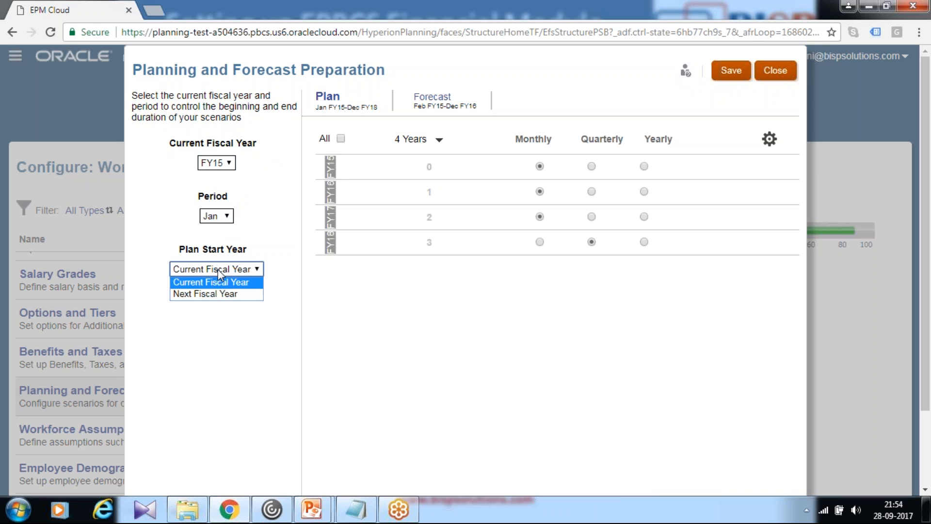
left_click(218, 292)
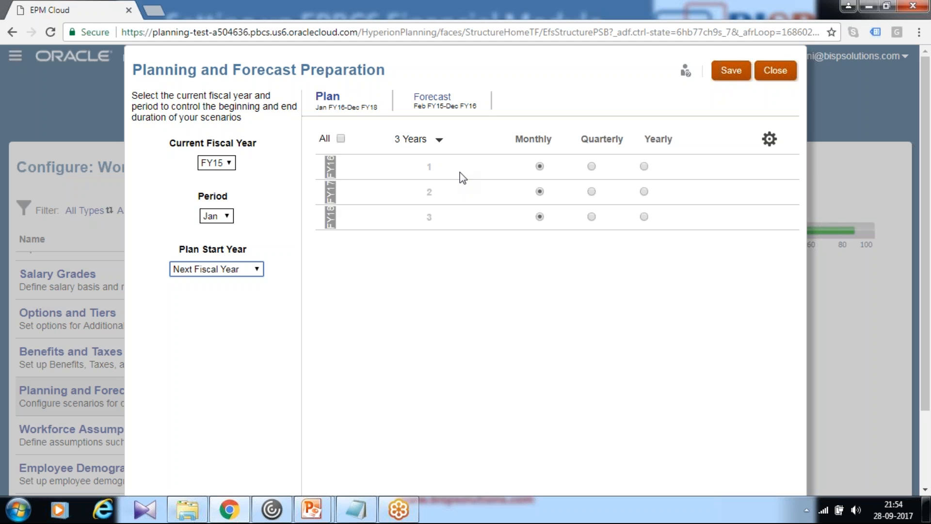
left_click(722, 73)
left_click(586, 292)
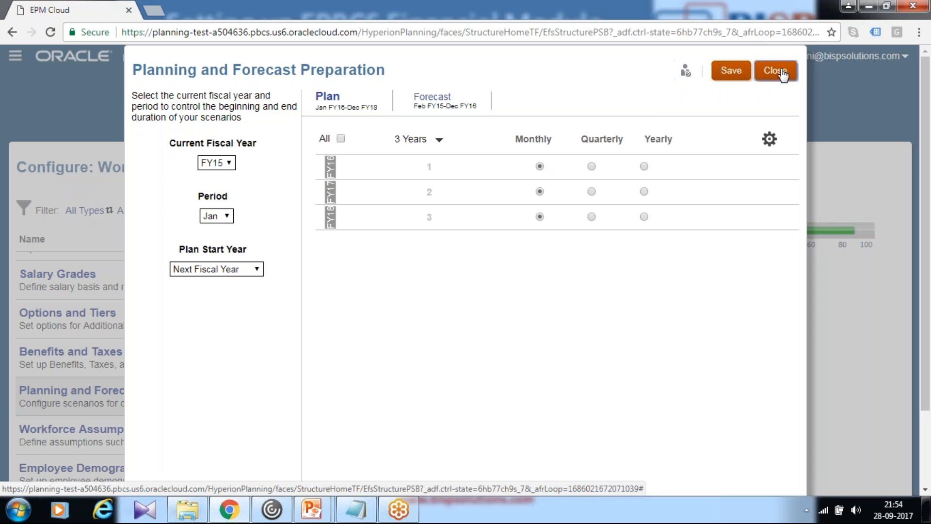
left_click(775, 71)
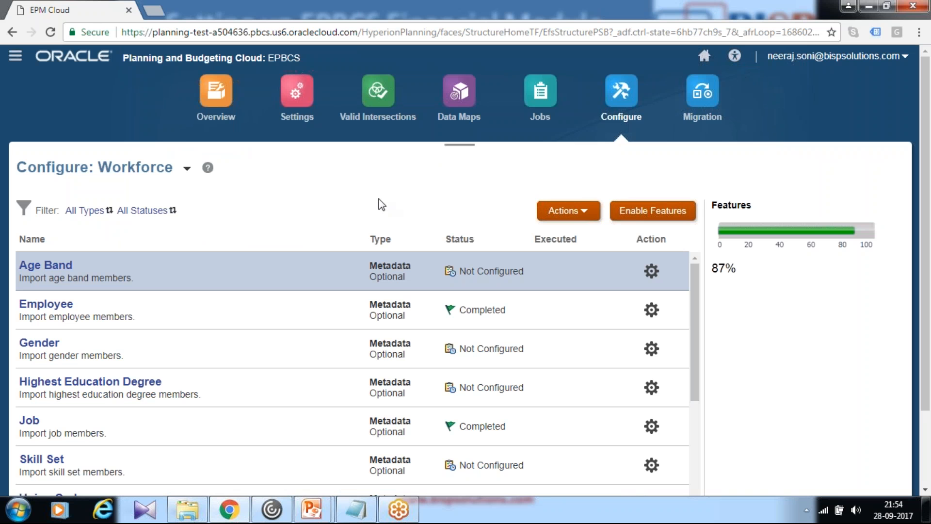
Return to the home page and open the User Variables settings
left_click(705, 56)
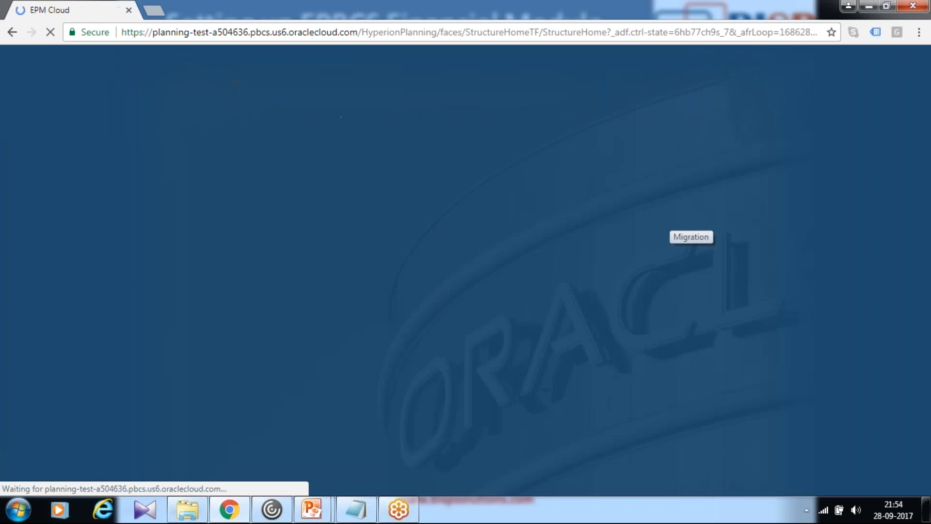
left_click(517, 387)
scroll(756, 368, "down", 5)
left_click(610, 241)
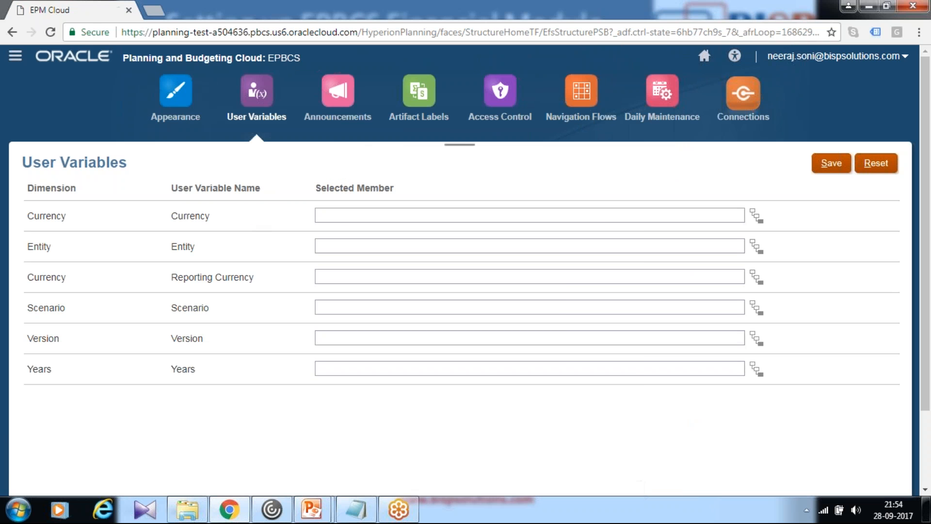
Set the Currency user variable to USD and the Entity user variable to Sales US
left_click(347, 213)
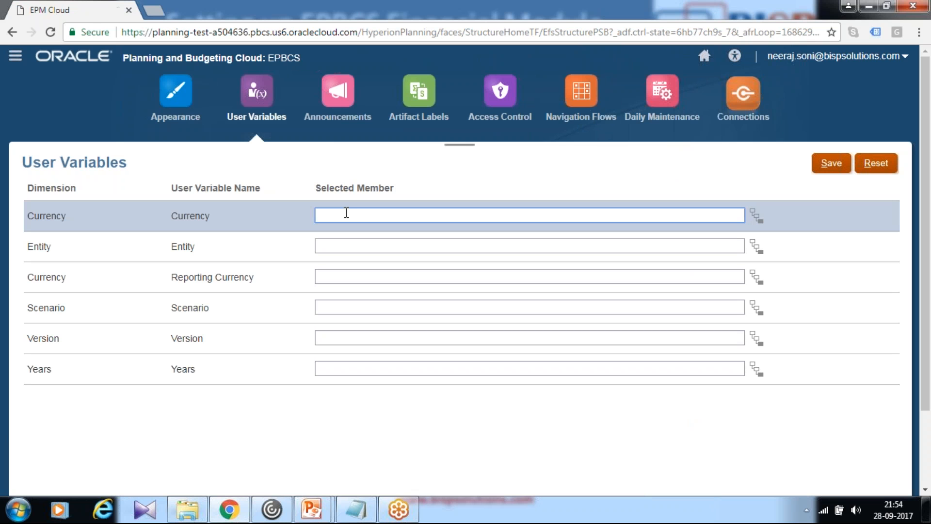
key("Tab")
key("Tab")
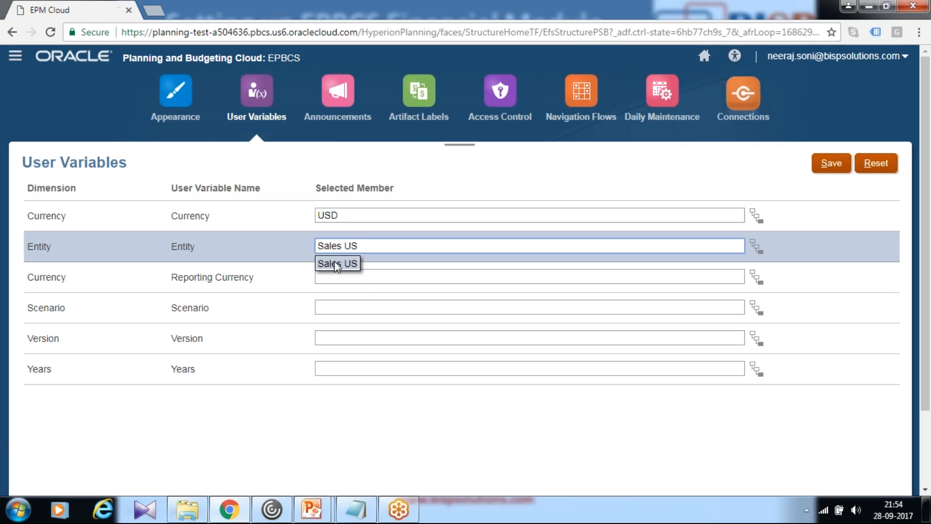
left_click(337, 264)
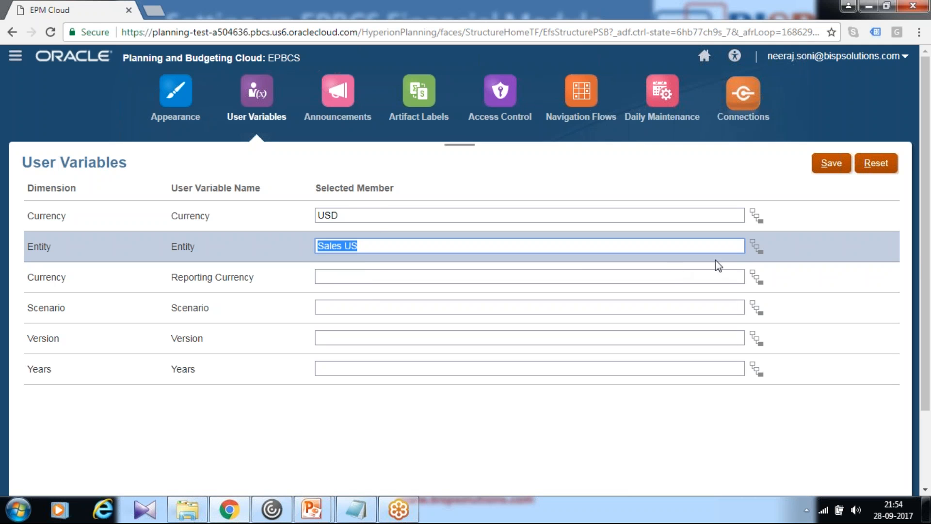
left_click(755, 244)
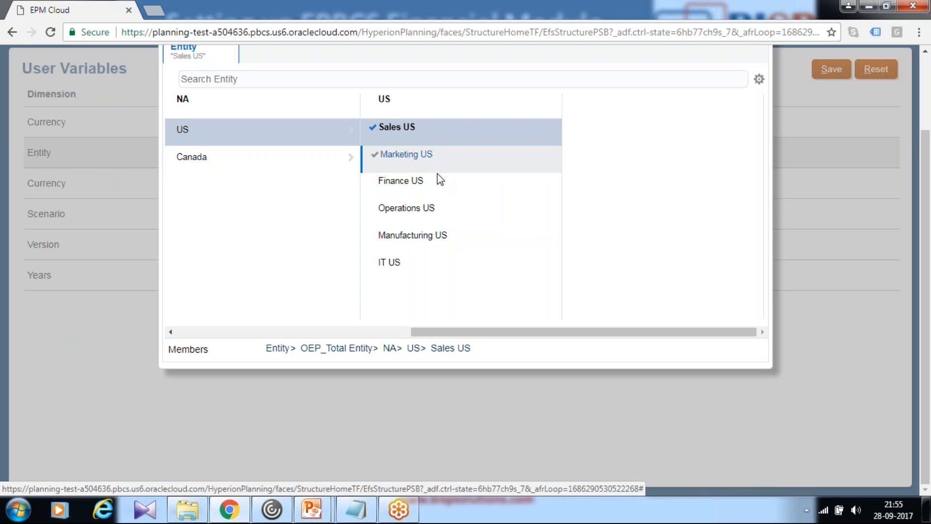
scroll(439, 179, "up", 2)
left_click(693, 106)
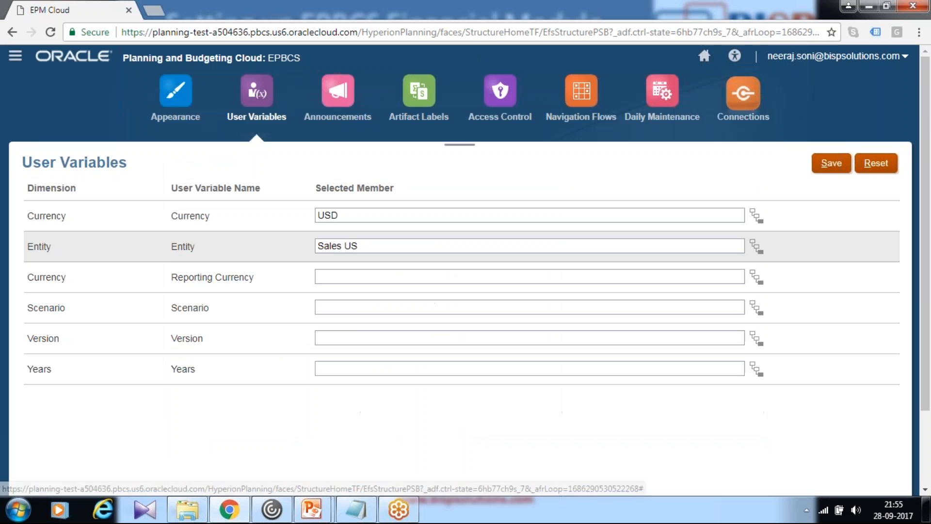
Set the Reporting Currency user variable to USD and the Scenario user variable to OEP_Plan
left_click(447, 270)
type("USD")
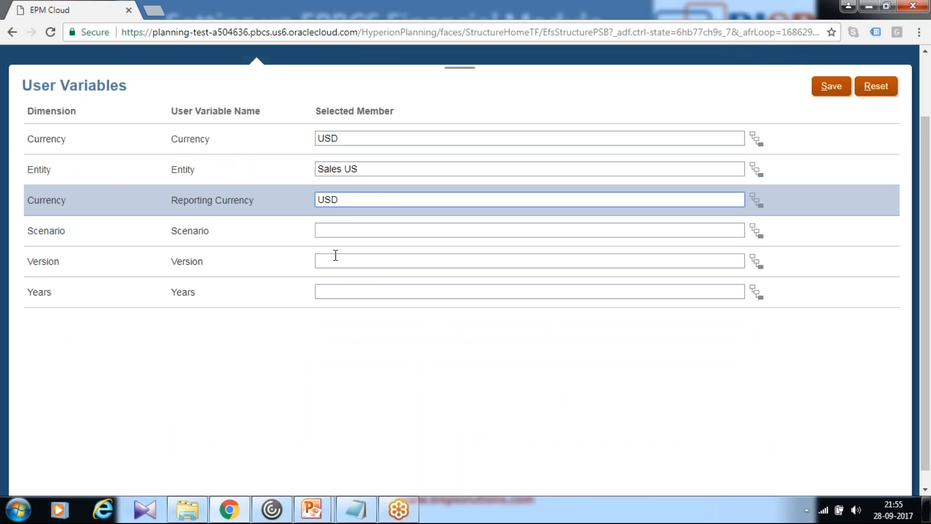
left_click(353, 231)
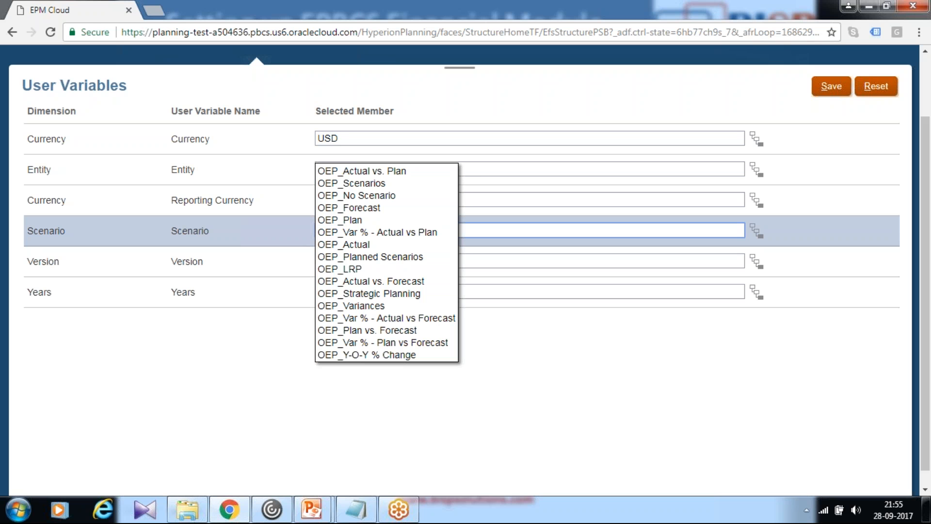
left_click(349, 220)
key("Tab")
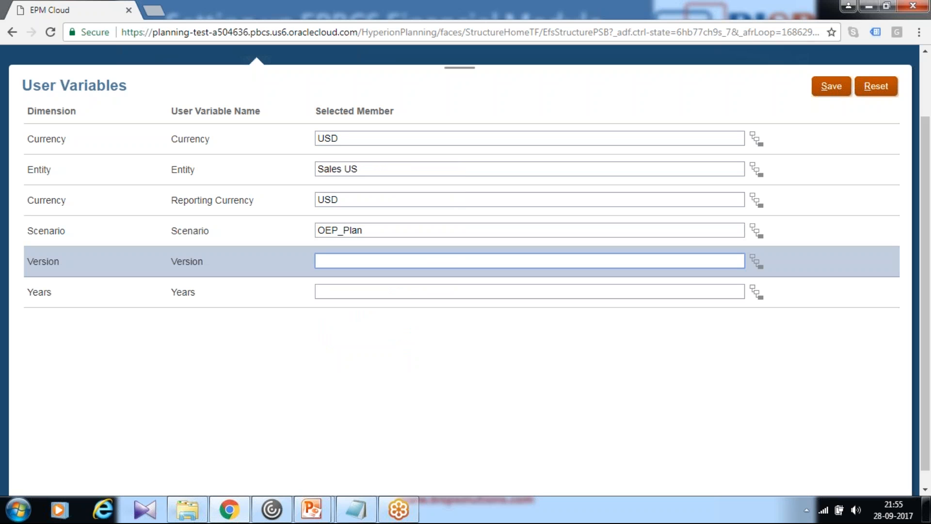
Set the Version user variable to OEP_Working and the Years user variable to FY16
type("OEP_W")
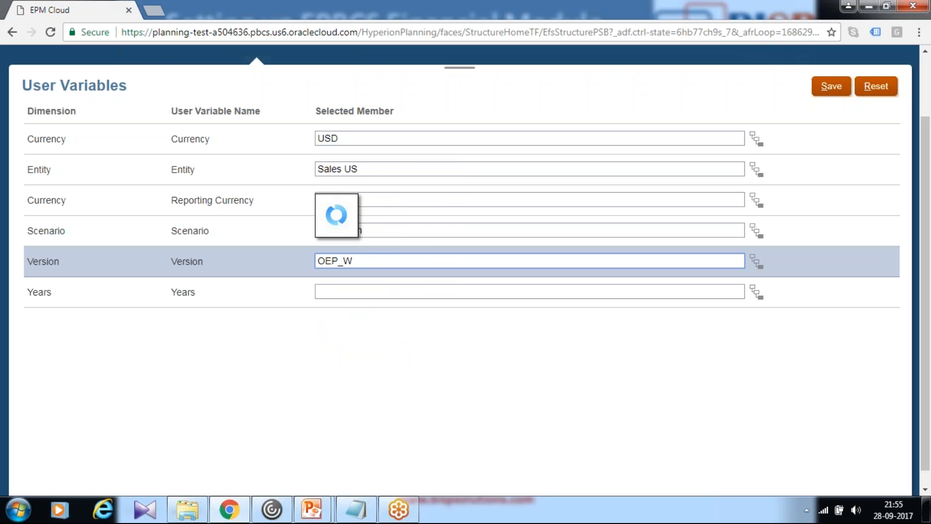
left_click(356, 204)
left_click(338, 289)
type("FY")
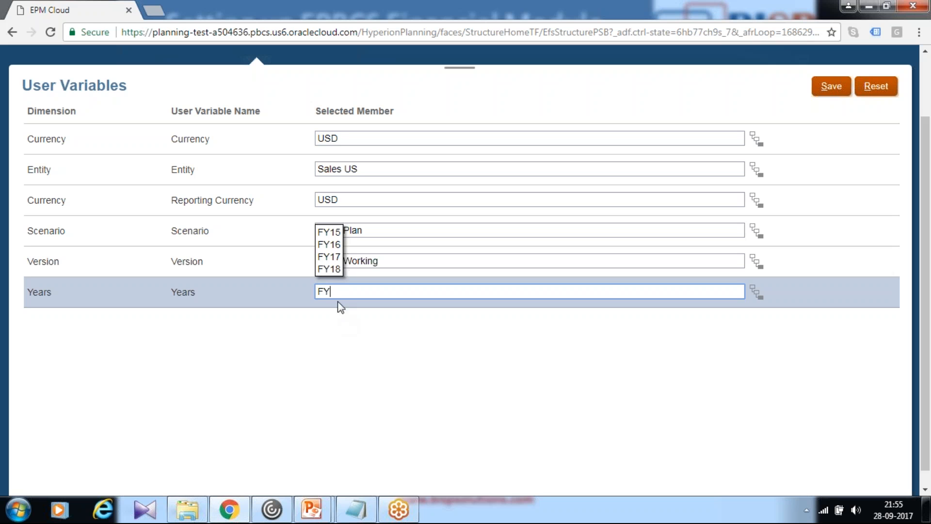
left_click(331, 245)
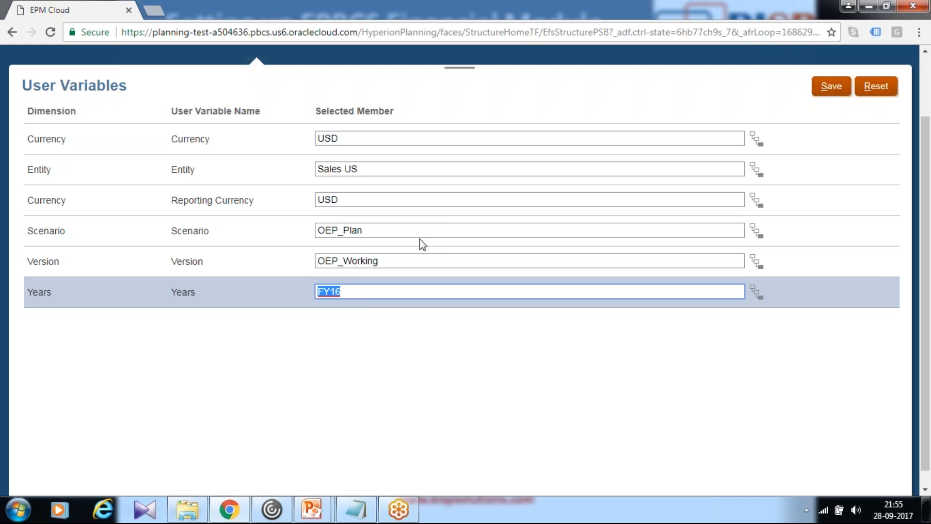
Save the user variable selections, and save them a second time
left_click(838, 89)
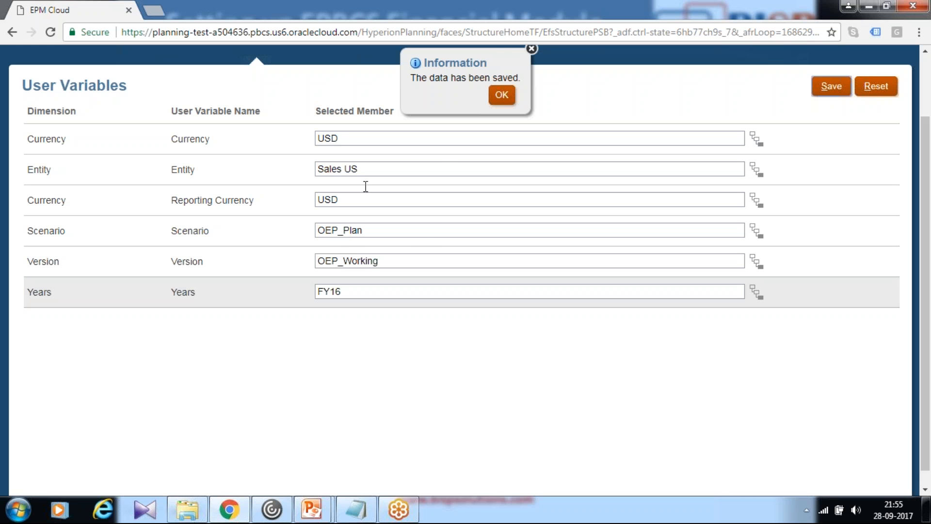
left_click(502, 96)
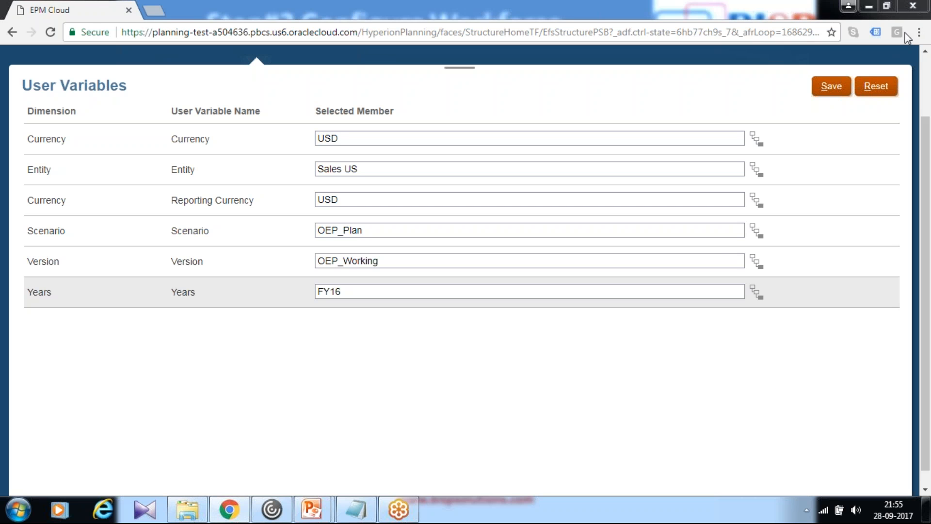
left_click(824, 90)
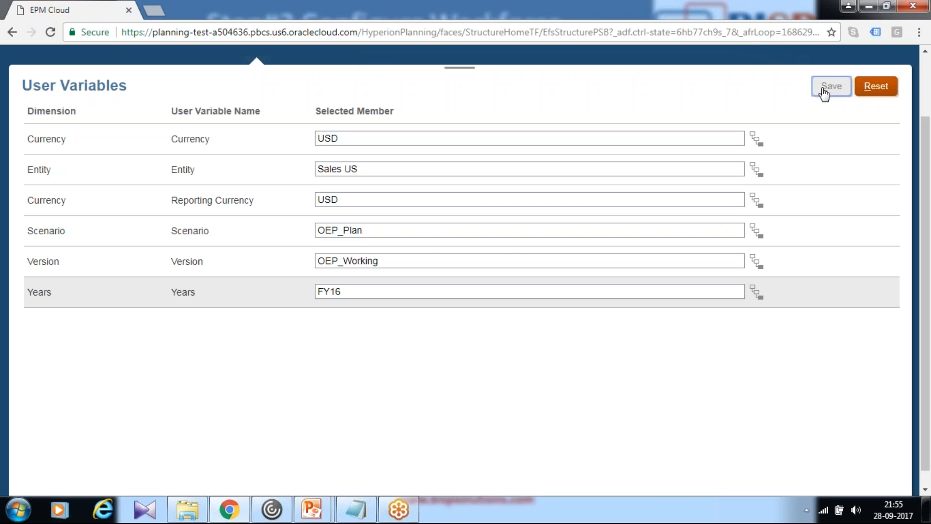
left_click(501, 228)
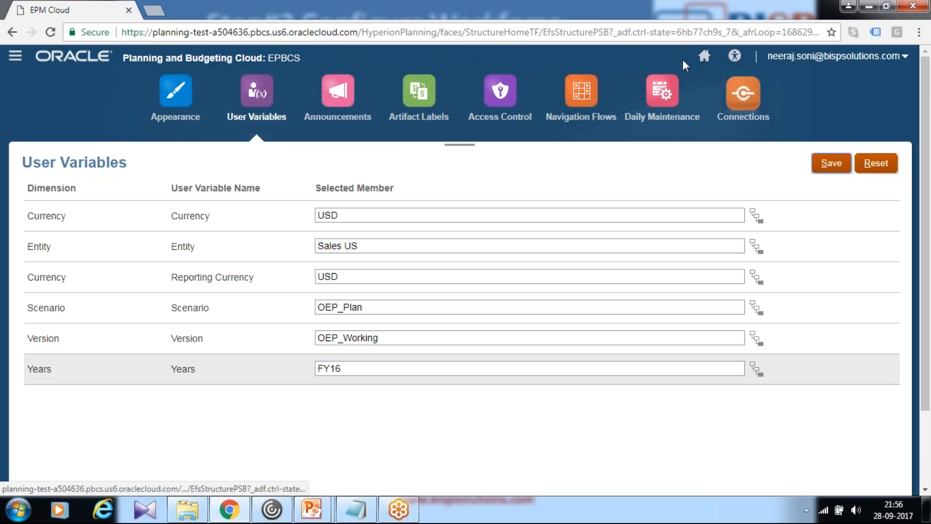
Return to the application's Workforce configuration and open the Salary Grades form
left_click(698, 60)
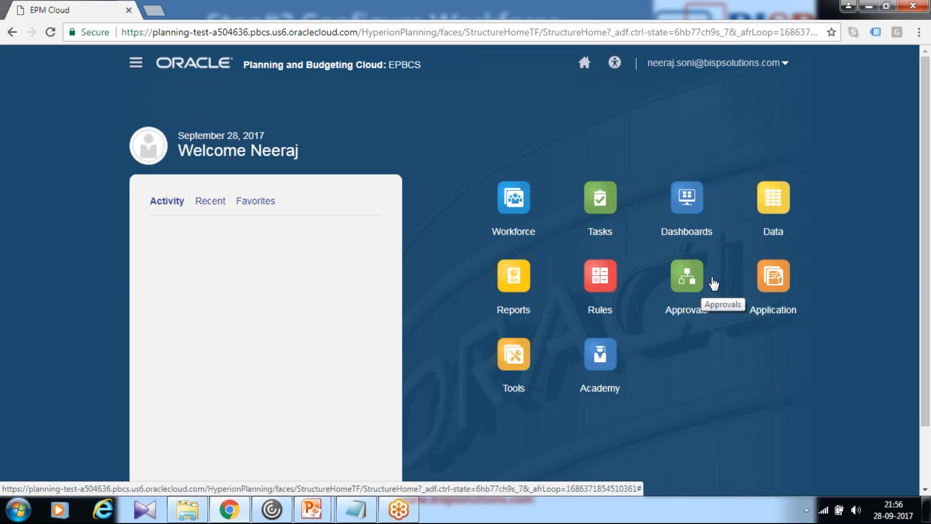
left_click(778, 310)
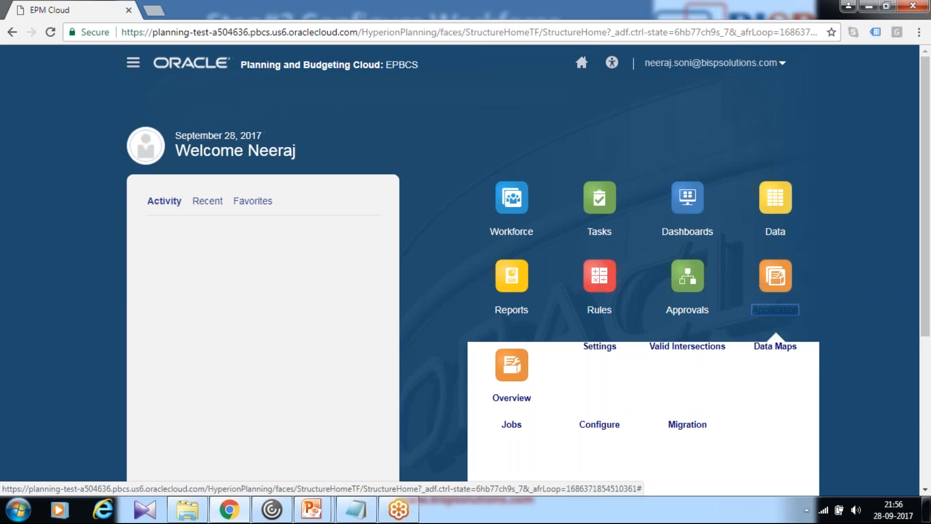
scroll(637, 362, "down", 3)
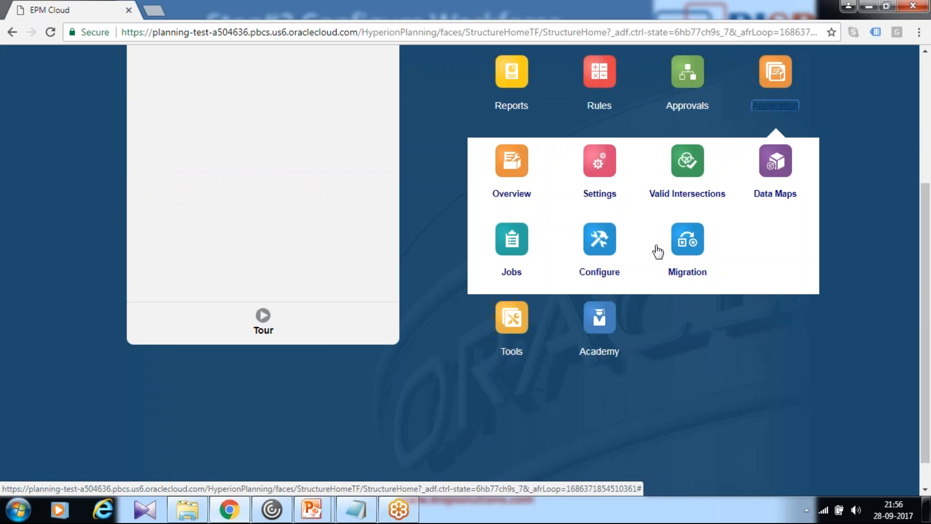
left_click(603, 250)
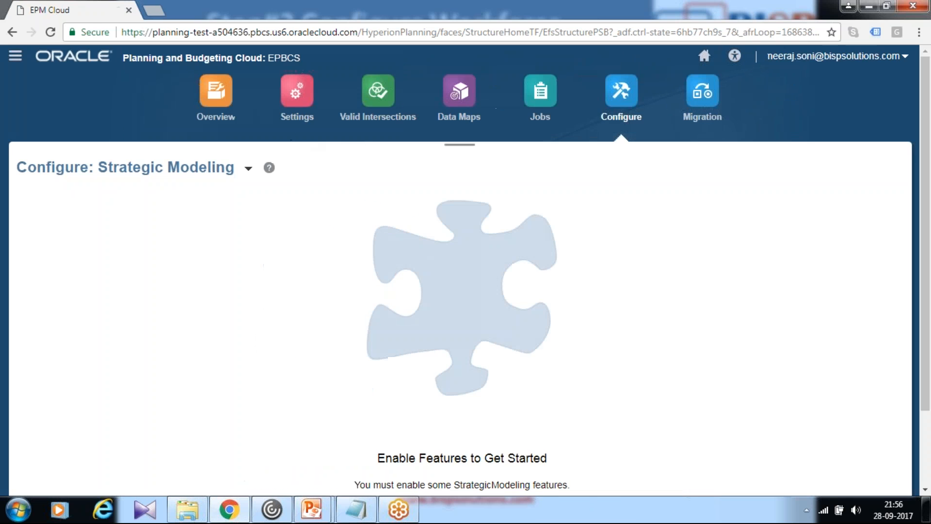
left_click(248, 170)
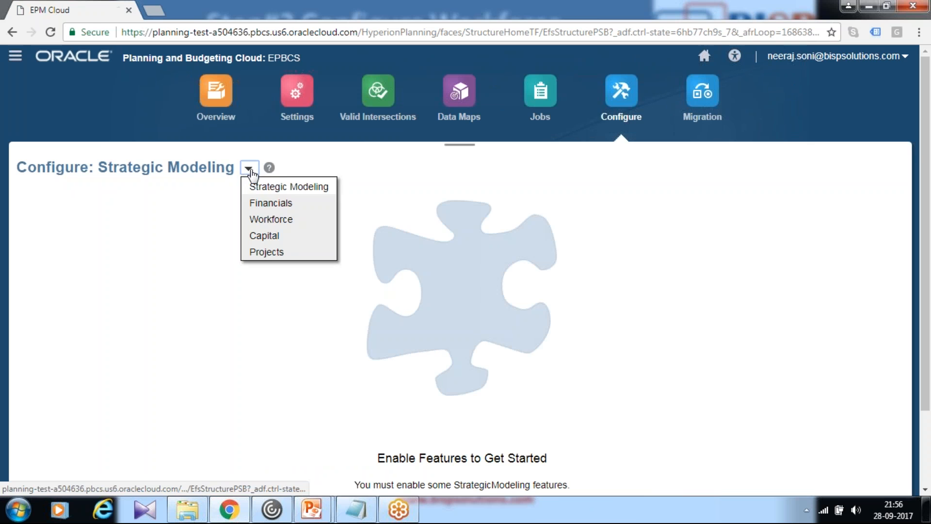
left_click(274, 218)
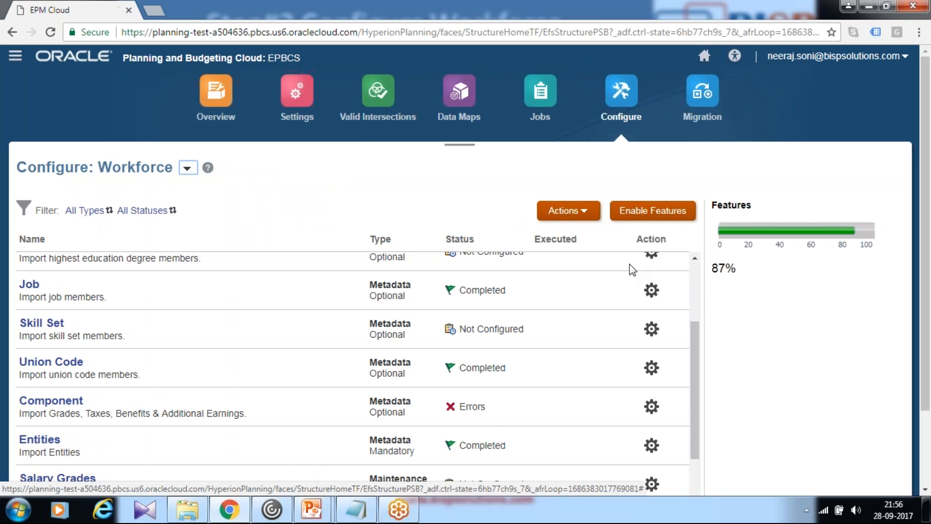
scroll(194, 322, "down", 3)
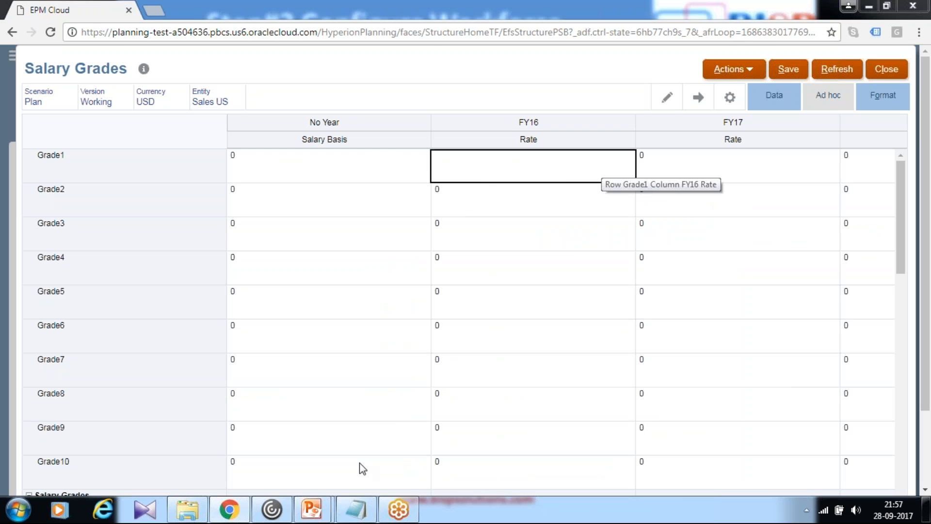
Switch to the PowerPoint slide to check each grade's salary basis and yearly rates, and return to the Salary Grades form
mouse_move(340, 504)
left_click(359, 482)
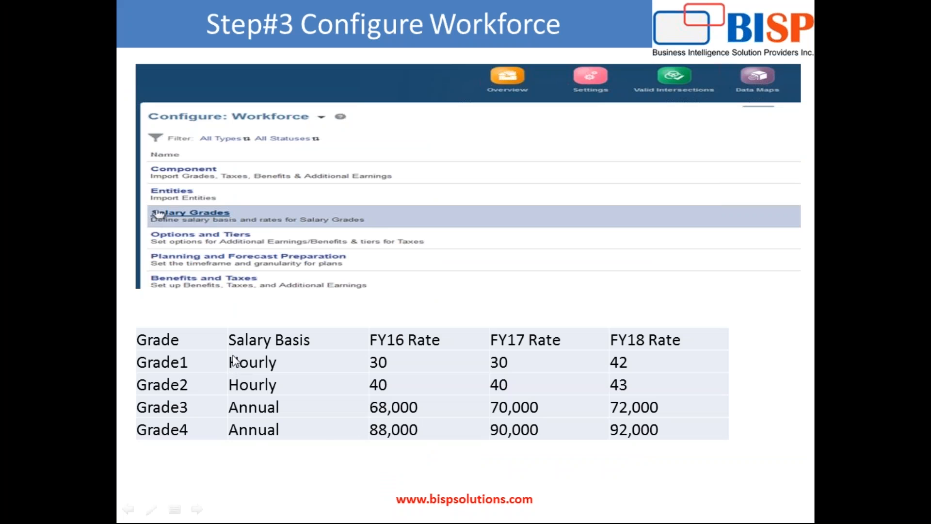
scroll(231, 355, "down", 1)
scroll(234, 338, "up", 1)
key("alt+Tab")
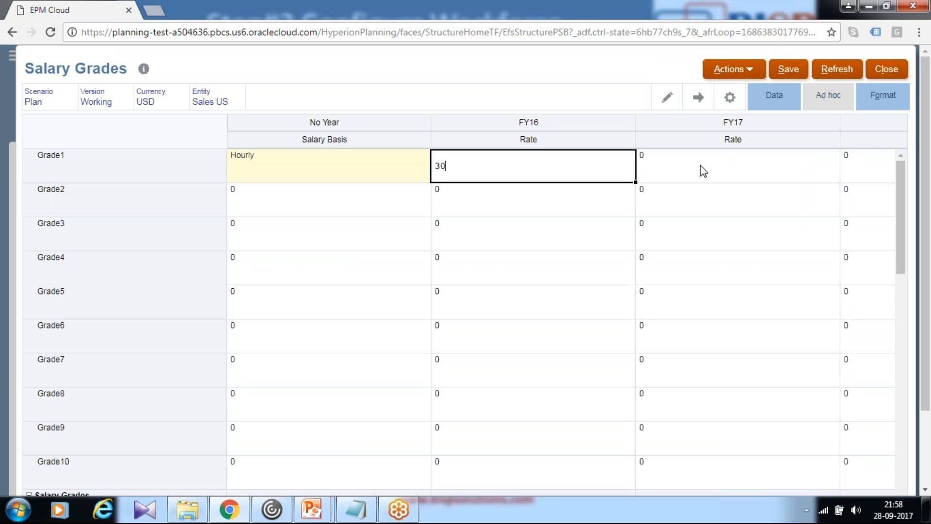
Set the Grade1 rates to 30 for FY16, 30 for FY17 and 40 for FY18
key("Tab")
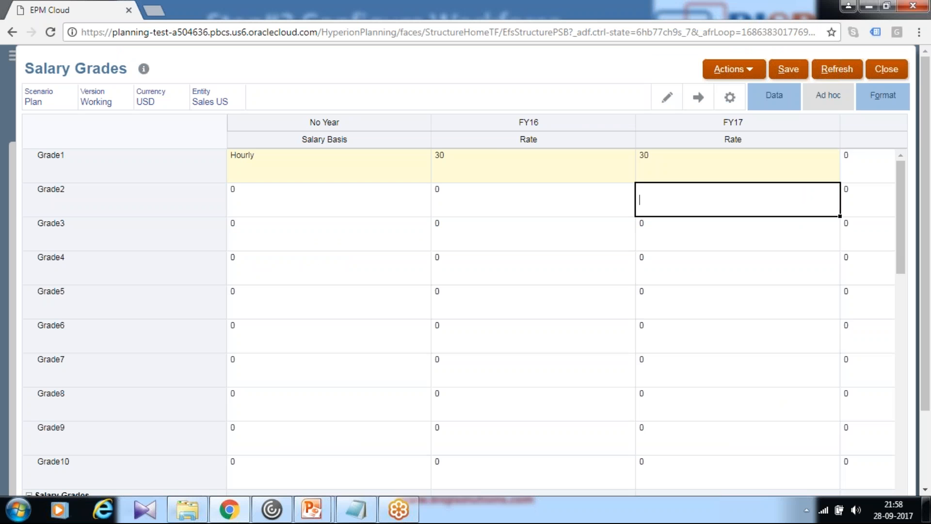
left_click(867, 172)
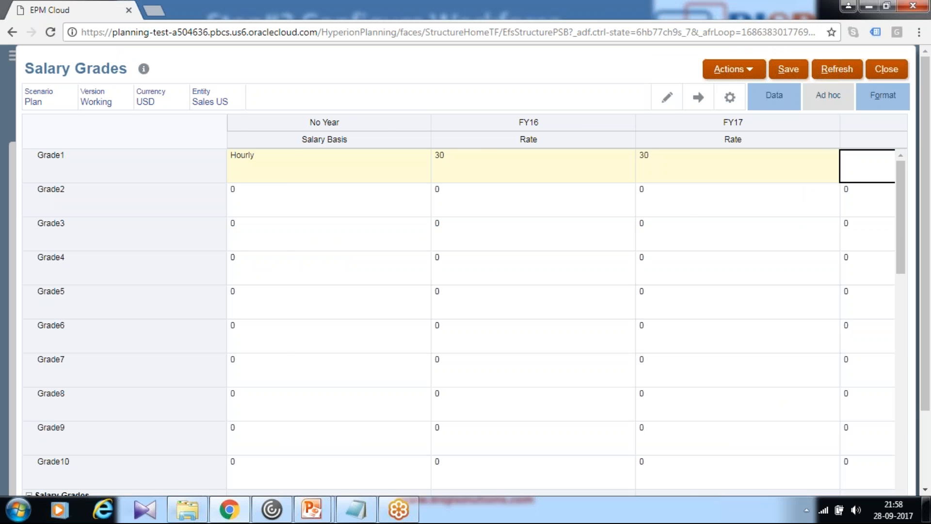
key("Return")
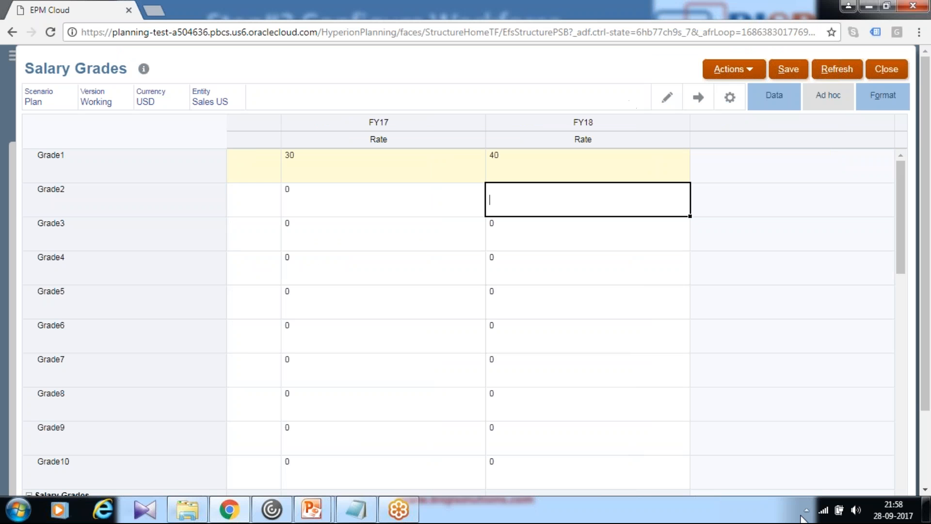
Set the Grade2 salary basis to Annual and its FY16 rate to 68000
scroll(926, 482, "down", 2)
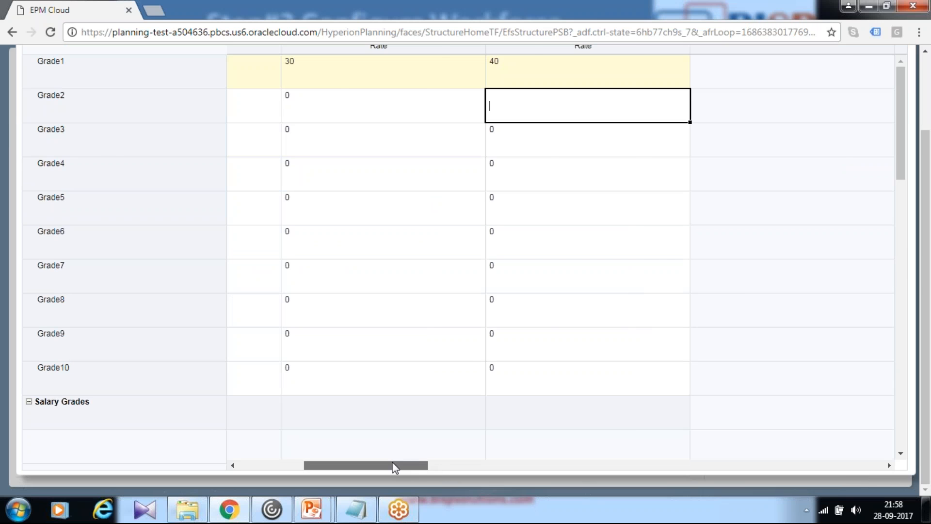
left_click_drag(416, 465, 342, 463)
scroll(467, 358, "up", 2)
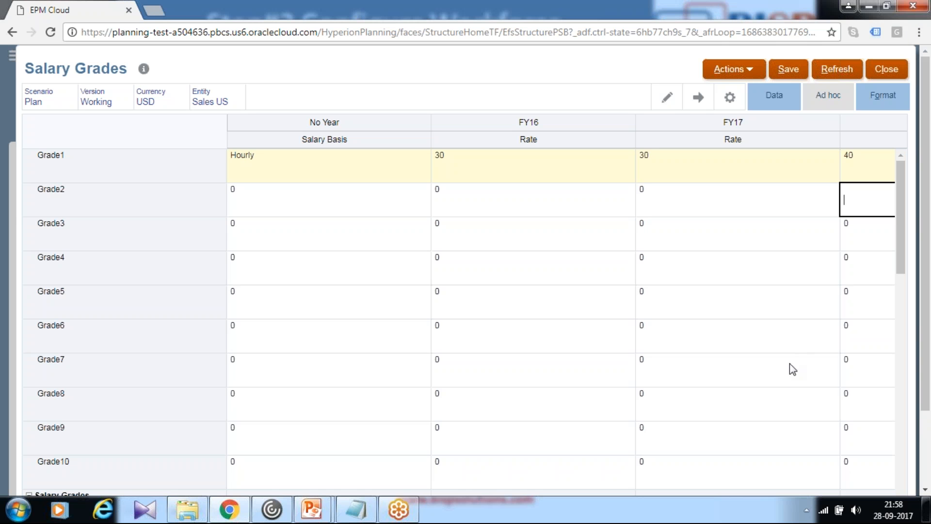
type("Annual")
key("Tab")
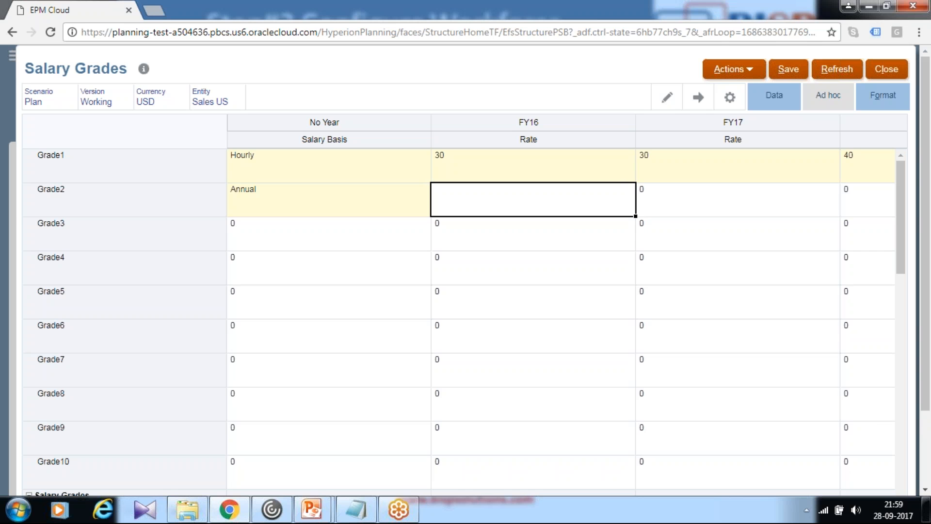
key("alt+Tab")
key("alt+Tab")
type("69")
type("8000")
key("Tab")
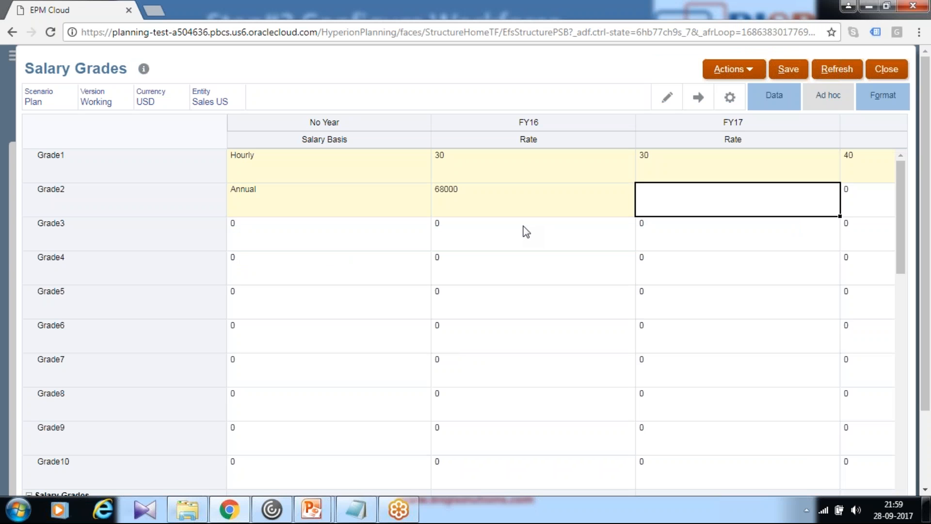
Enter the remaining Grade2 rates as 68000 for FY17 and 6800 for FY18
type("68000")
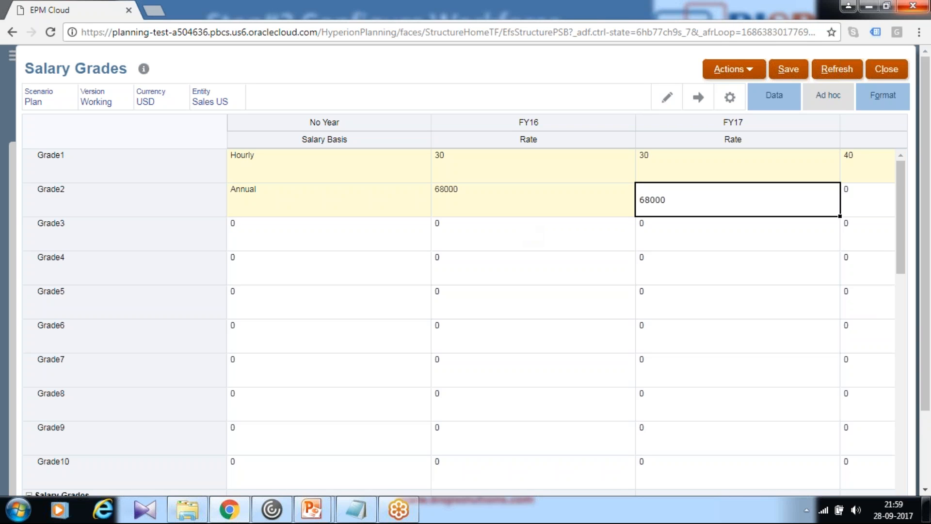
left_click(854, 193)
type("6800")
key("Return")
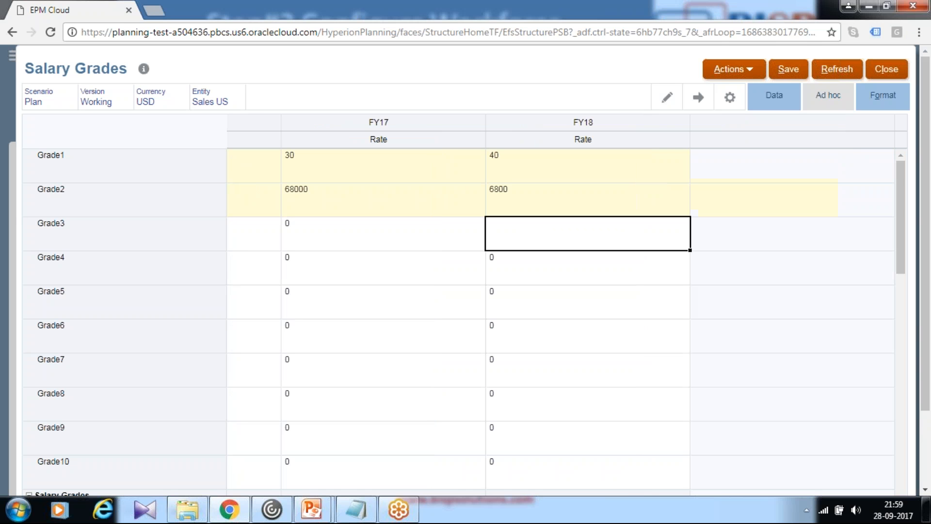
left_click(650, 201)
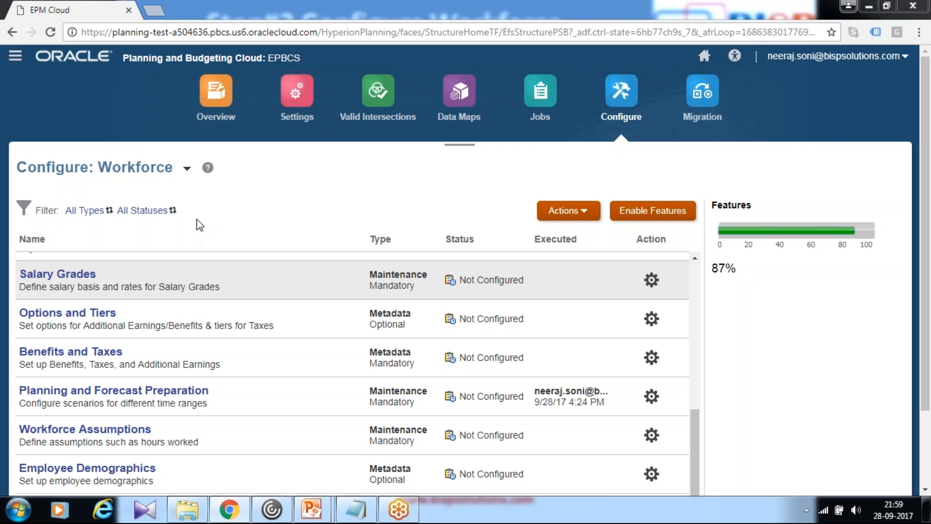
Open the Workforce Assumptions form and set Hours per day to 8 for FY16, FY17 and FY18
left_click(90, 436)
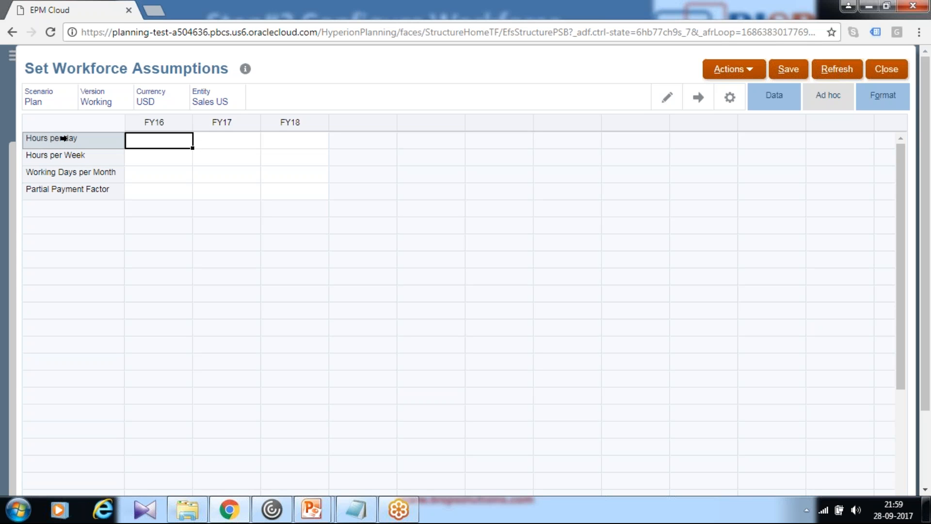
type("8")
left_click(229, 156)
left_click(238, 142)
type("8")
left_click(270, 145)
type("8")
Set Hours per Week to 40 for FY16, FY17 and FY18
left_click(165, 158)
type("40")
key("Return")
left_click(207, 154)
type("40")
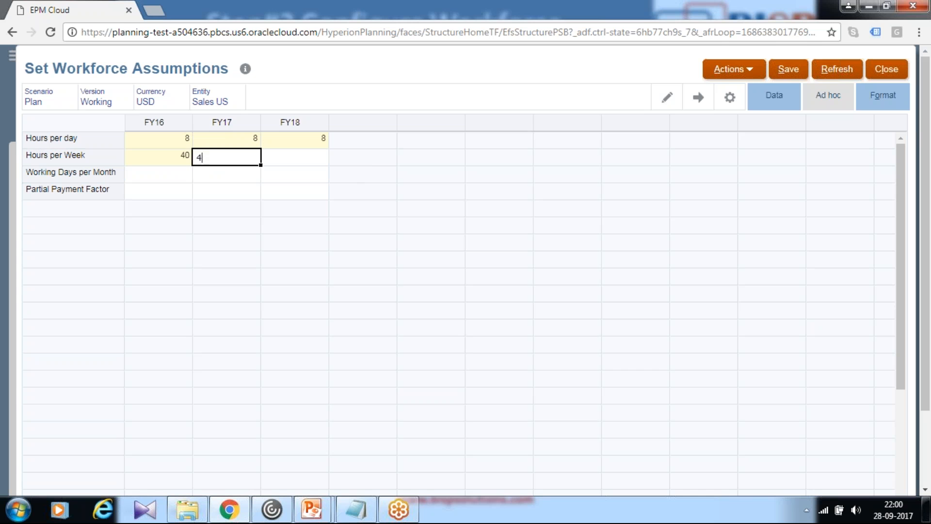
key("Return")
left_click(305, 154)
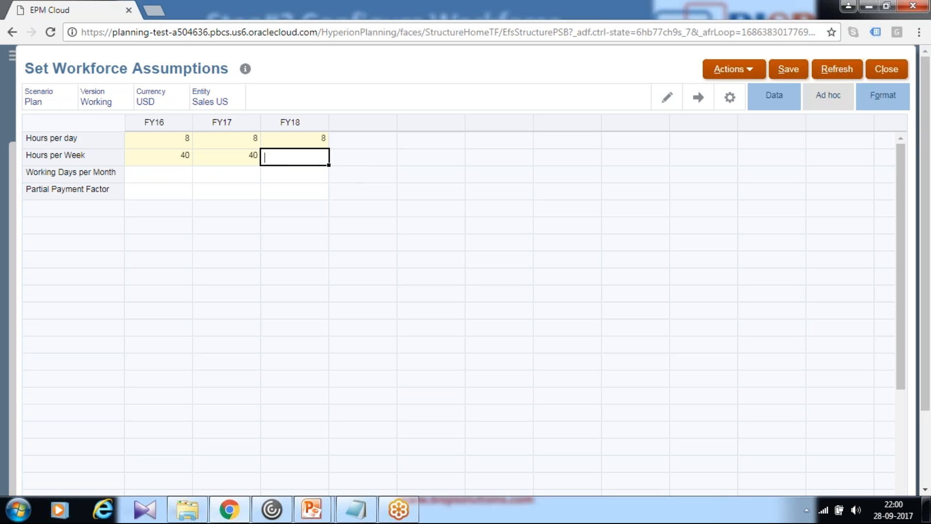
type("40")
key("Return")
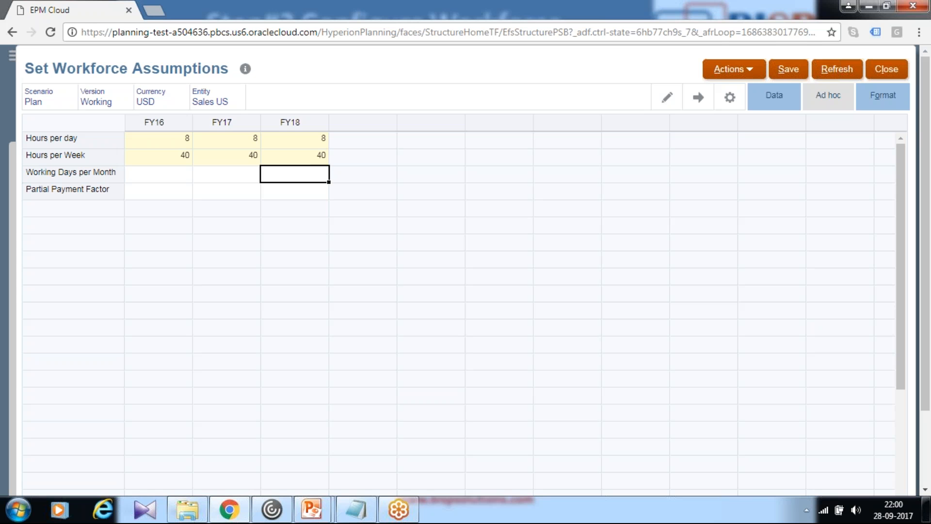
Set Working Days per Month to 21.67 for FY16 and to 22 for FY17 and FY18
left_click(173, 172)
type("21.67")
key("Return")
left_click(147, 174)
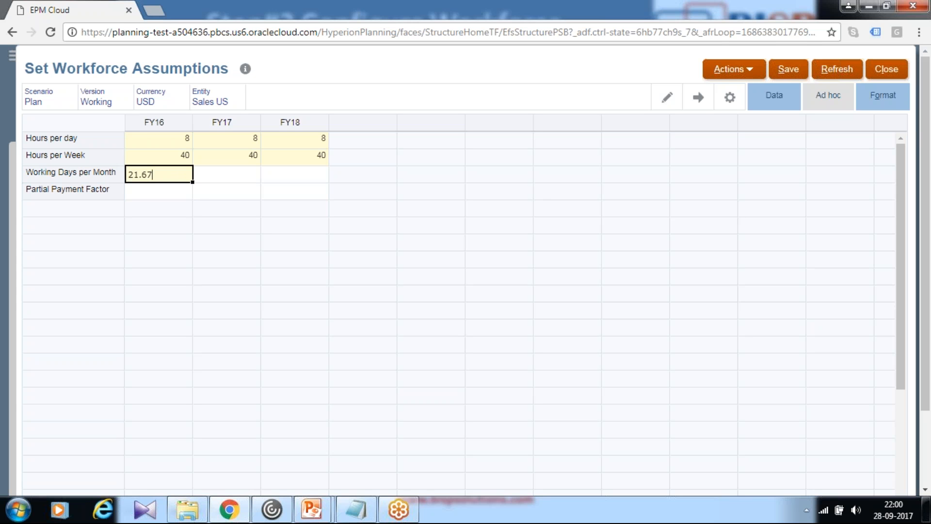
key("Return")
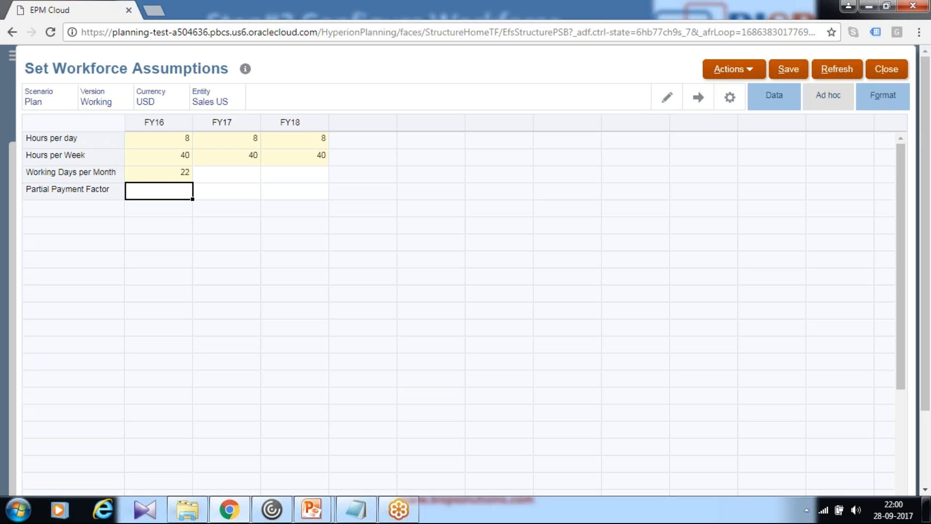
left_click(208, 176)
type("22")
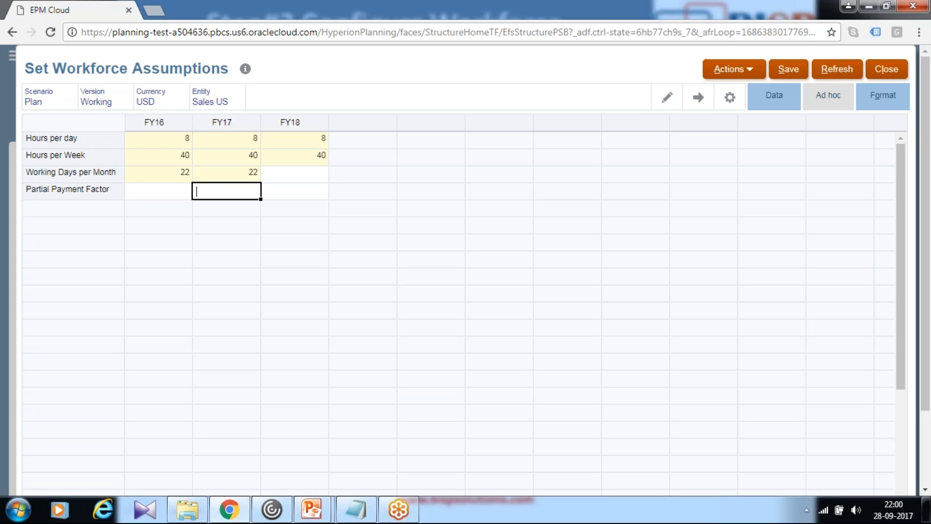
key("Return")
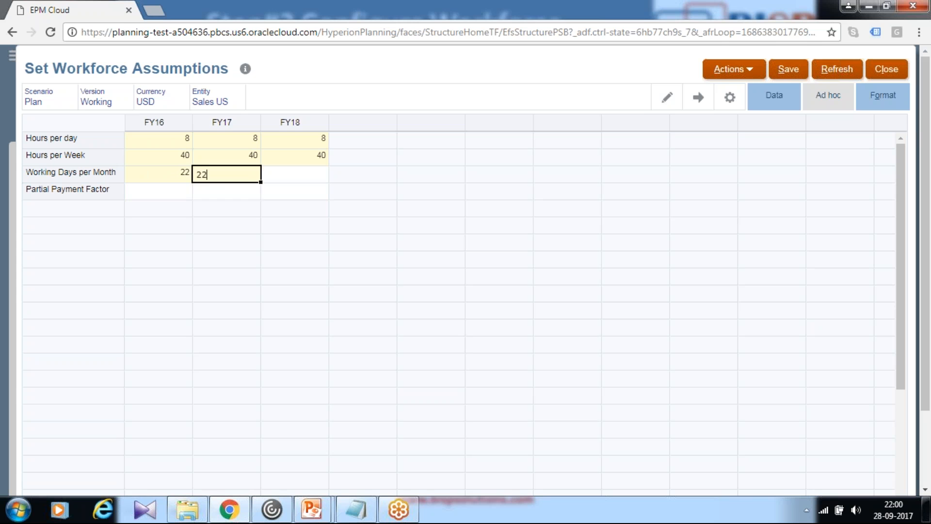
left_click(271, 177)
type("22")
key("Return")
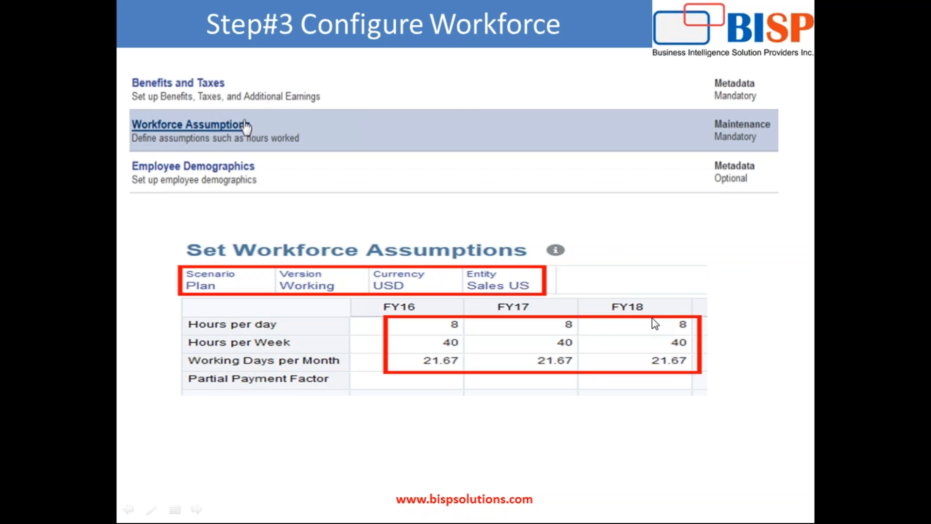
key("Right")
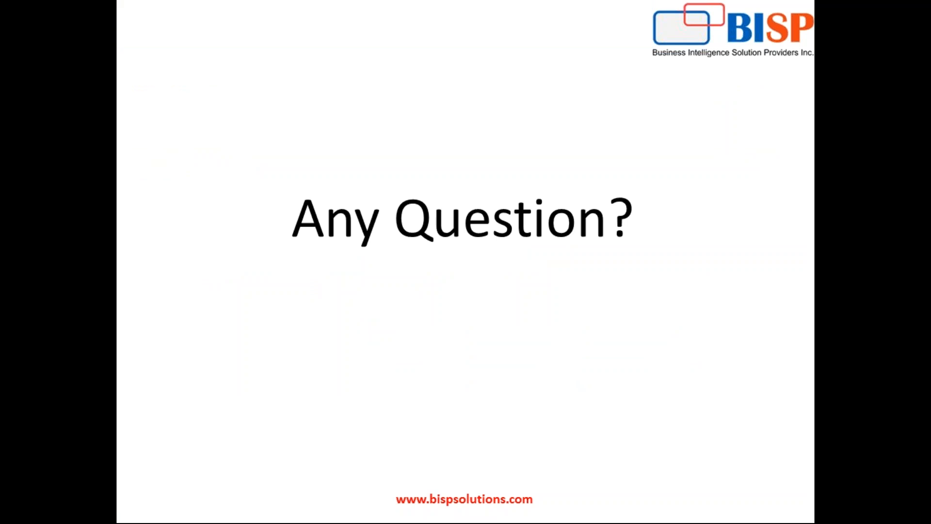